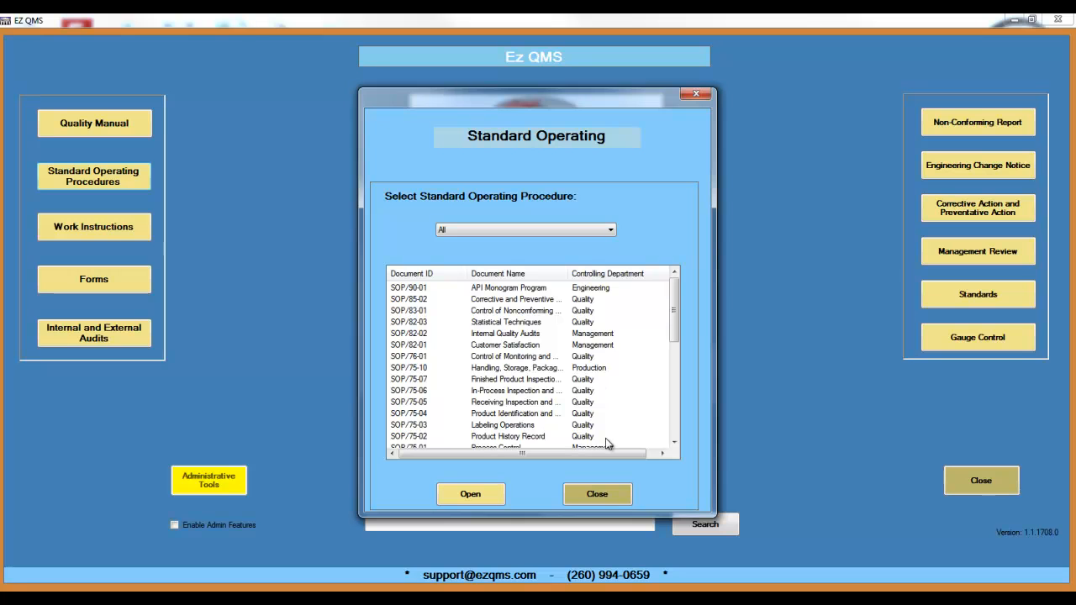
Sort the standard operating procedures by document ID, document name and controlling department in turn, ending on document ID.
{"action": "left_click", "coordinate": [423, 280]}
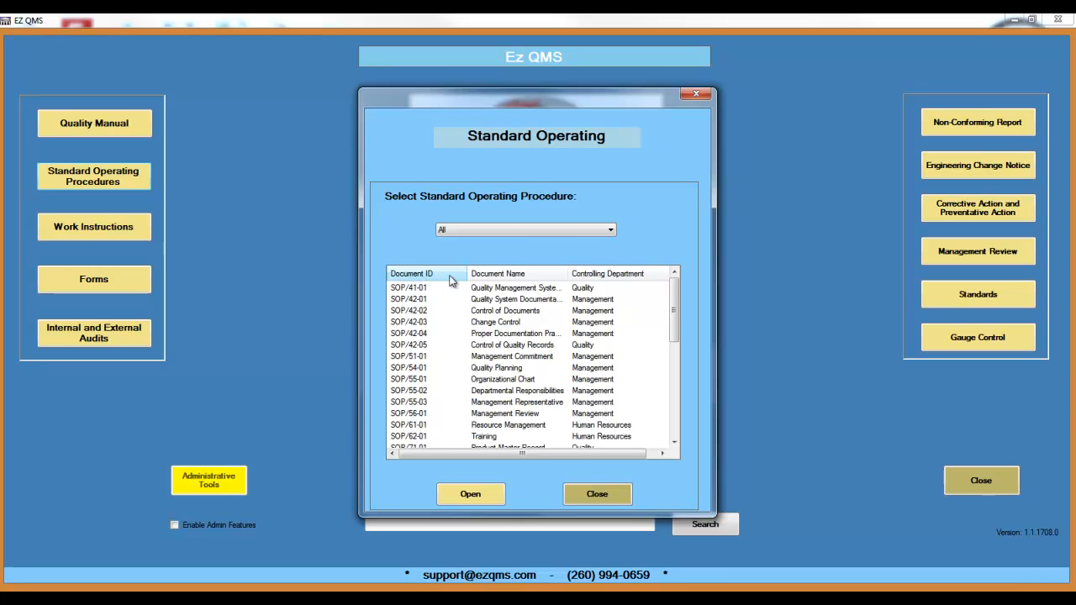
{"action": "left_click", "coordinate": [428, 281]}
{"action": "left_click", "coordinate": [502, 281]}
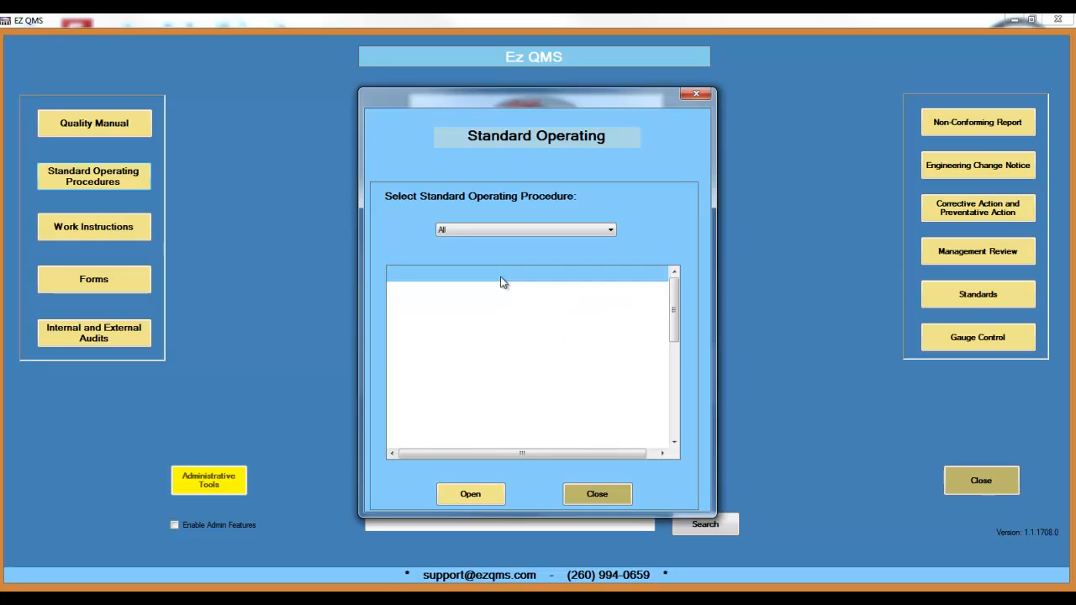
{"action": "left_click", "coordinate": [502, 284]}
{"action": "left_click", "coordinate": [502, 283]}
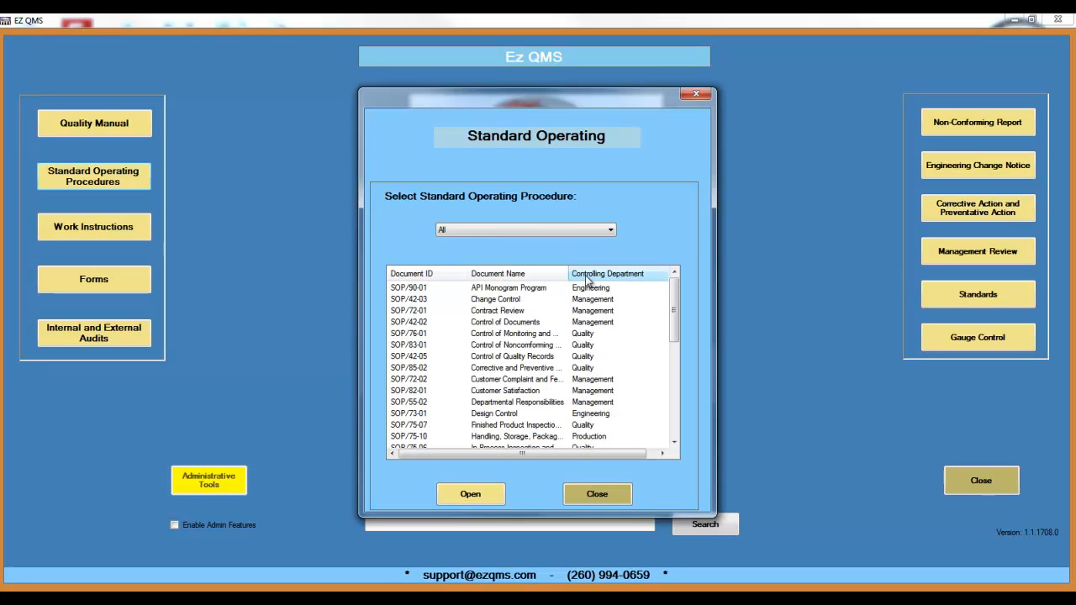
{"action": "left_click", "coordinate": [624, 281]}
{"action": "left_click", "coordinate": [624, 278]}
{"action": "left_click", "coordinate": [624, 278]}
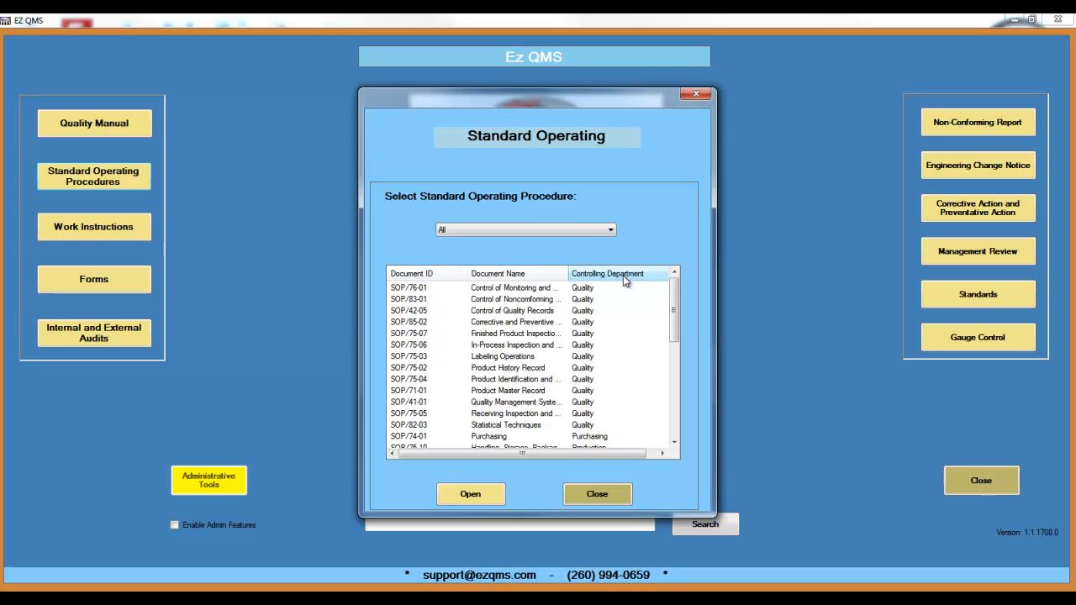
{"action": "left_click", "coordinate": [580, 280]}
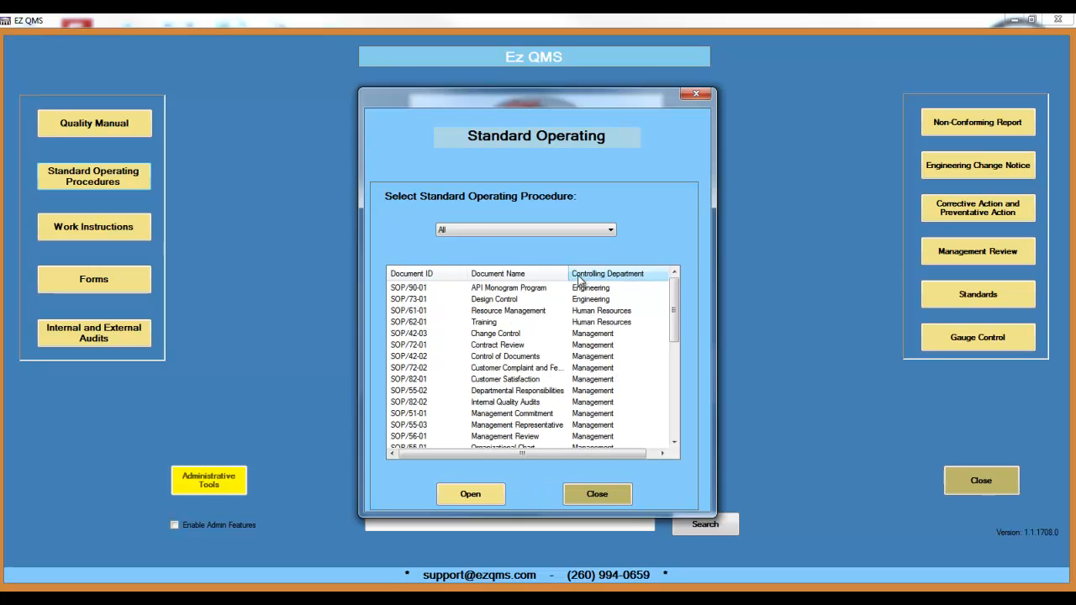
{"action": "left_click", "coordinate": [421, 274]}
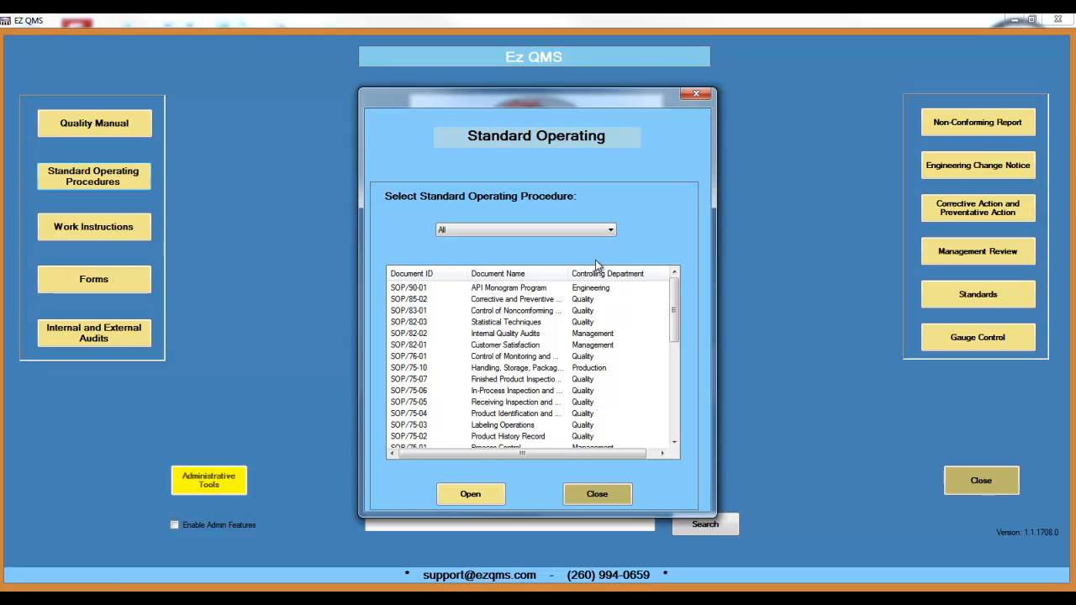
Filter the standard operating procedures to Purchasing and fit the Document Name column to its contents.
{"action": "mouse_move", "coordinate": [674, 296]}
{"action": "left_mouse_down"}
{"action": "mouse_move", "coordinate": [681, 398]}
{"action": "mouse_move", "coordinate": [681, 294]}
{"action": "left_mouse_up"}
{"action": "left_click", "coordinate": [610, 230]}
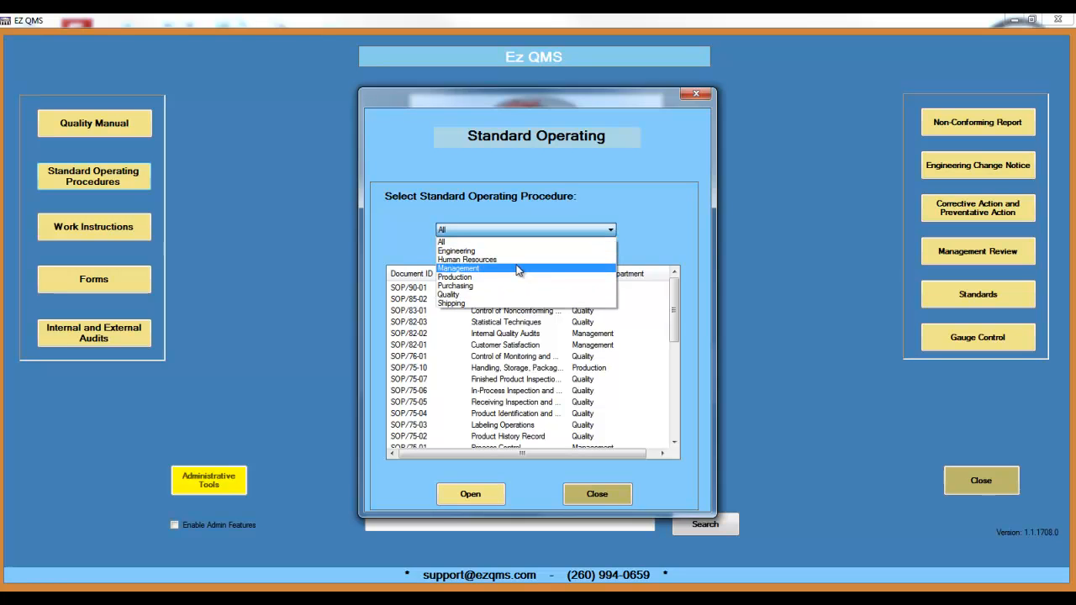
{"action": "left_click", "coordinate": [455, 287]}
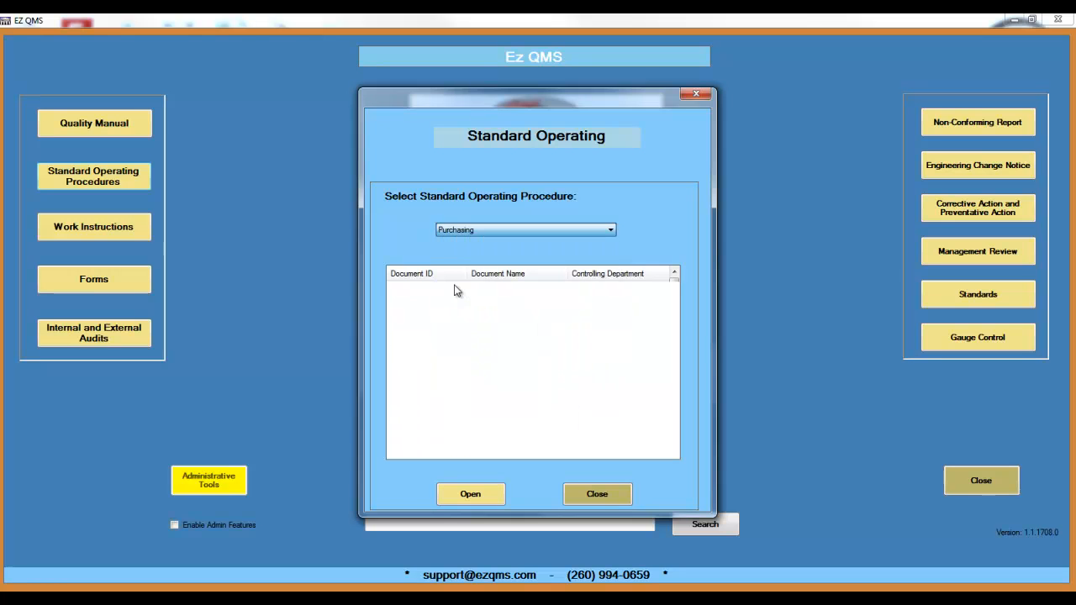
{"action": "double_click", "coordinate": [568, 275]}
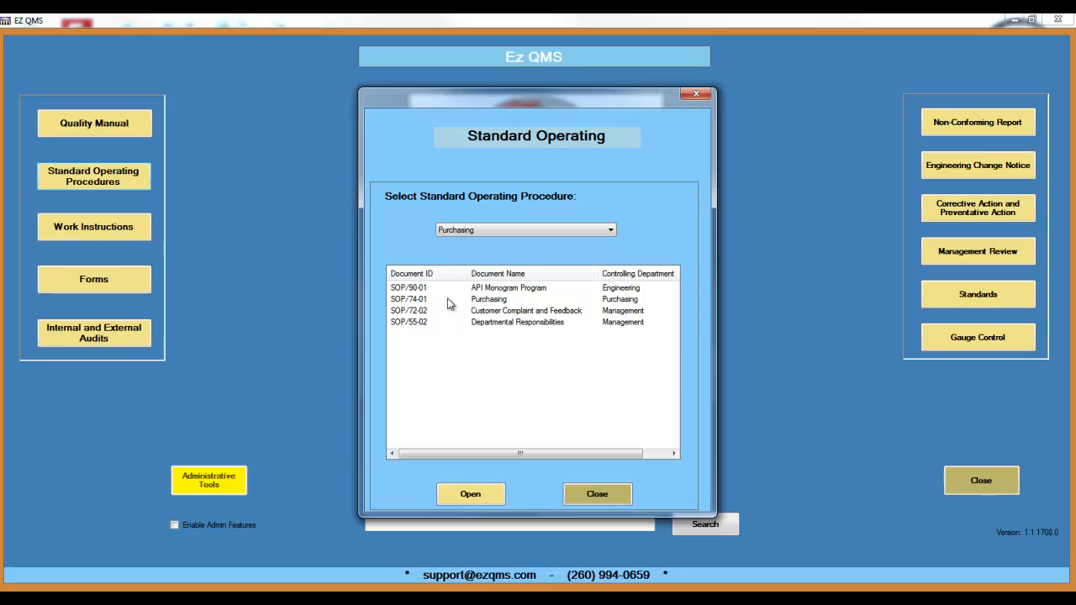
Filter the standard operating procedures to Human Resources, and close the procedure list.
{"action": "left_click", "coordinate": [611, 229]}
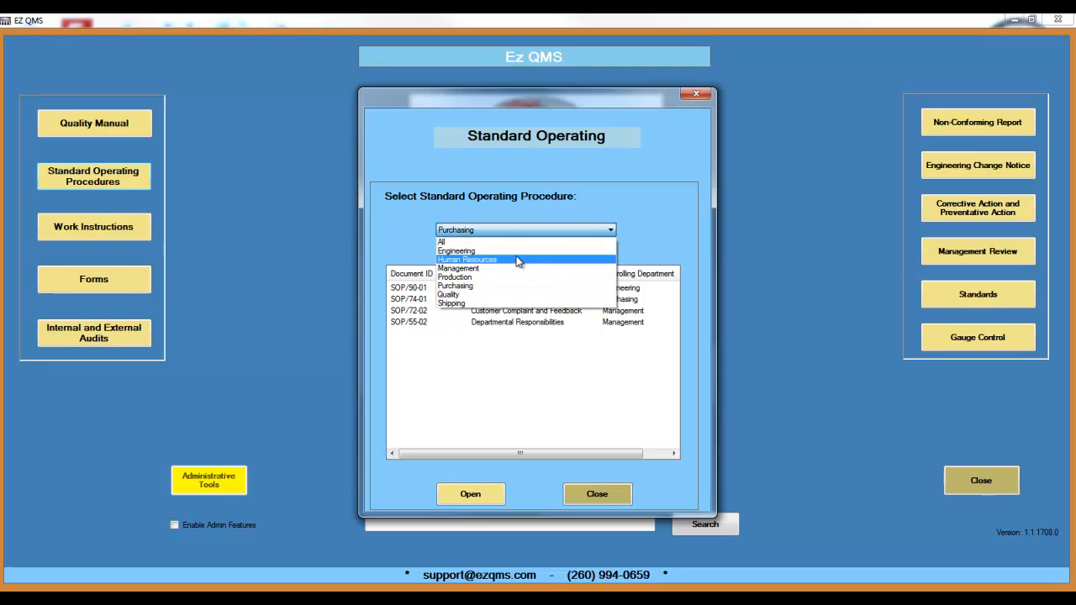
{"action": "left_click", "coordinate": [470, 260]}
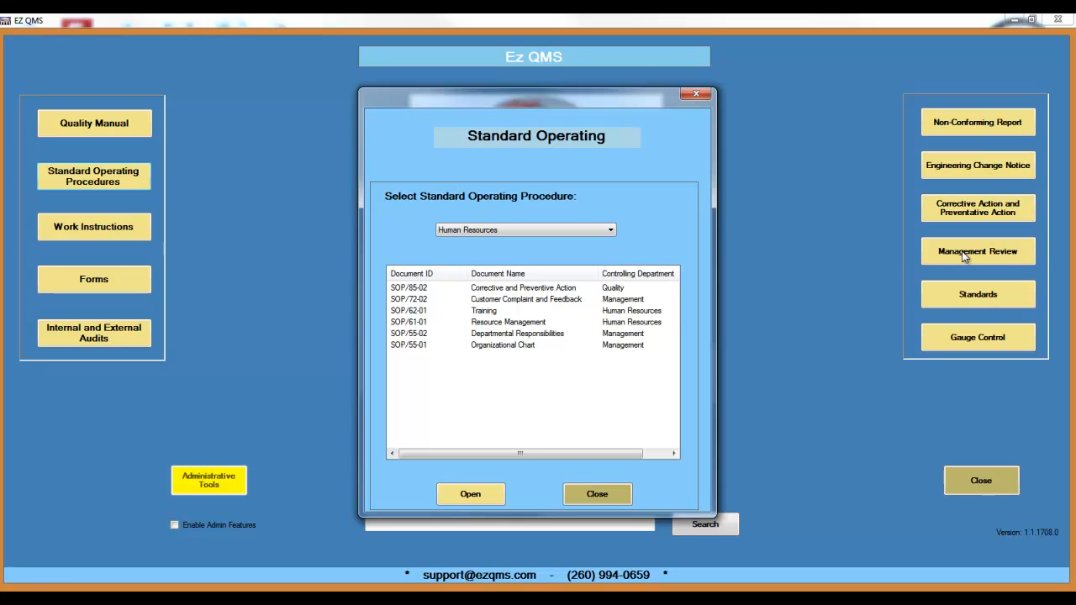
{"action": "left_click", "coordinate": [609, 498]}
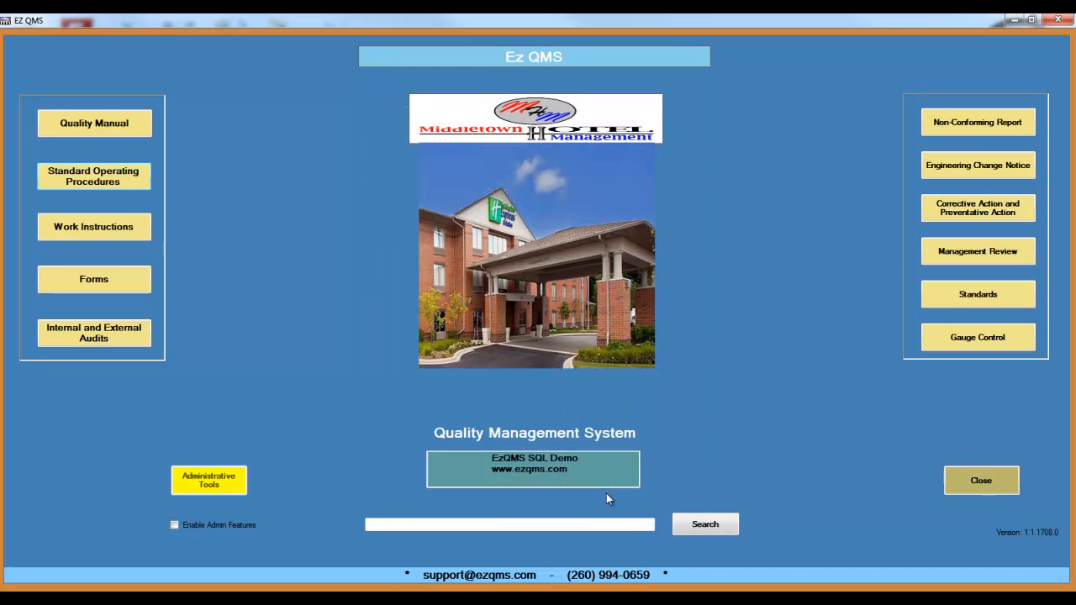
Enable the admin features by logging in with the administrator's username and password.
{"action": "left_click", "coordinate": [174, 524]}
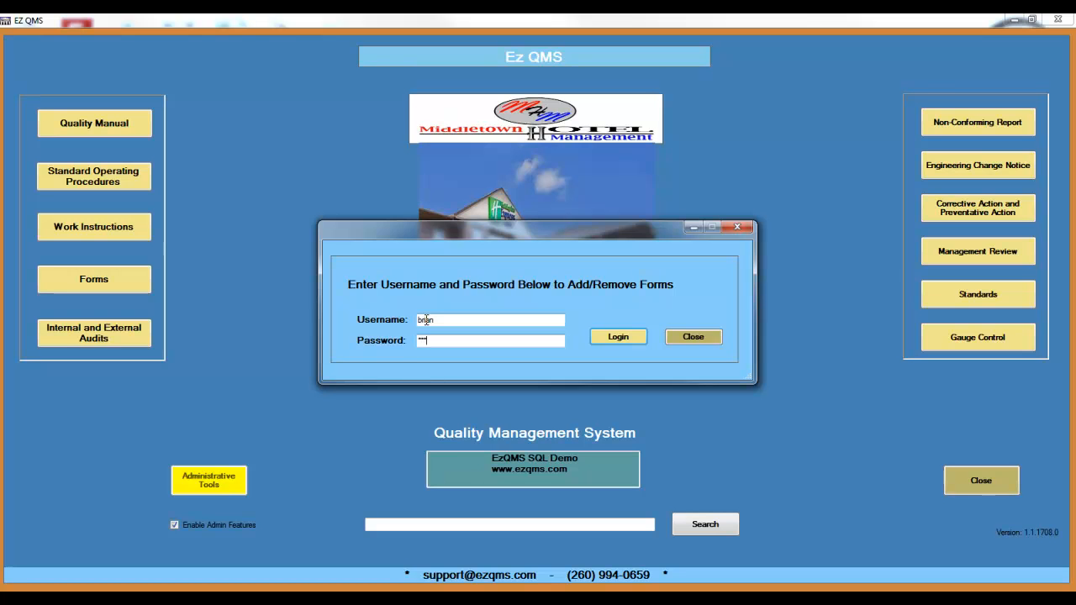
{"action": "left_click", "coordinate": [618, 337]}
{"action": "left_click", "coordinate": [568, 355]}
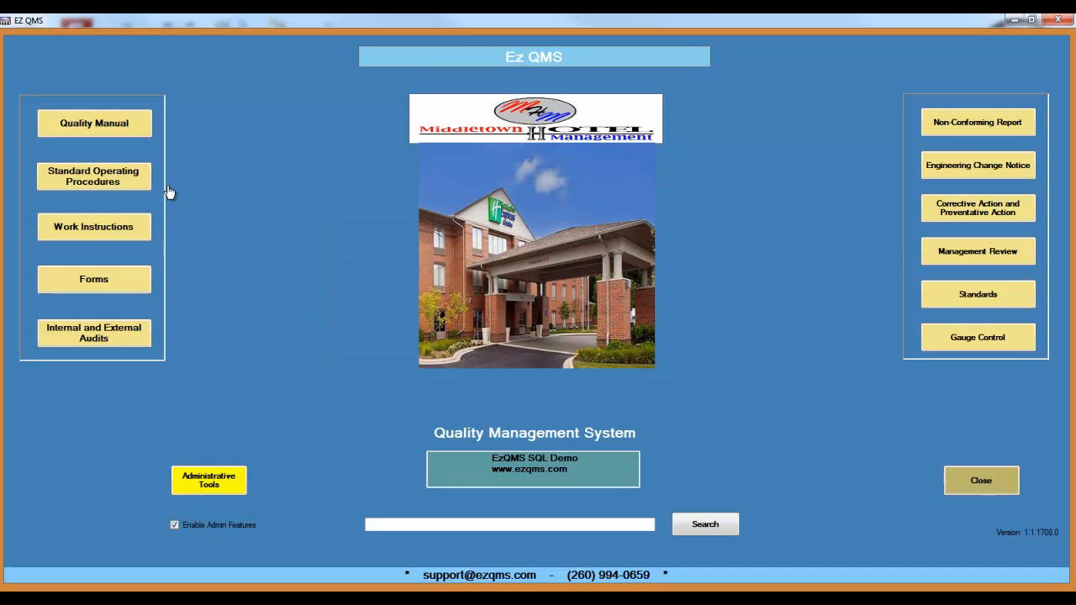
Start adding a new document through the administrative tools, with document ID SOP/demo and name Demo.
{"action": "left_click", "coordinate": [215, 481]}
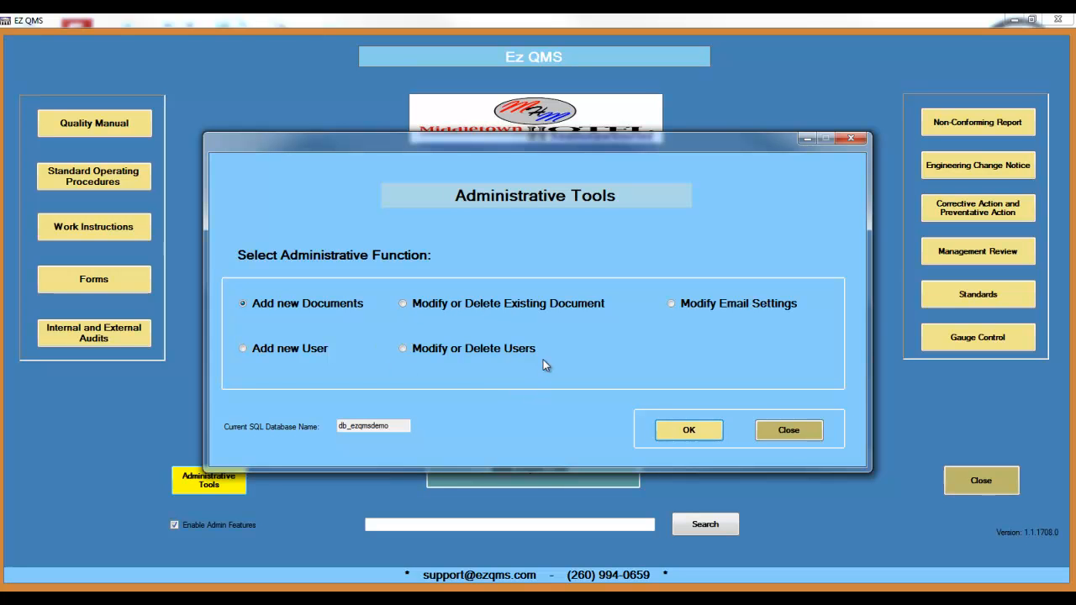
{"action": "left_click", "coordinate": [690, 431]}
{"action": "left_click", "coordinate": [395, 134]}
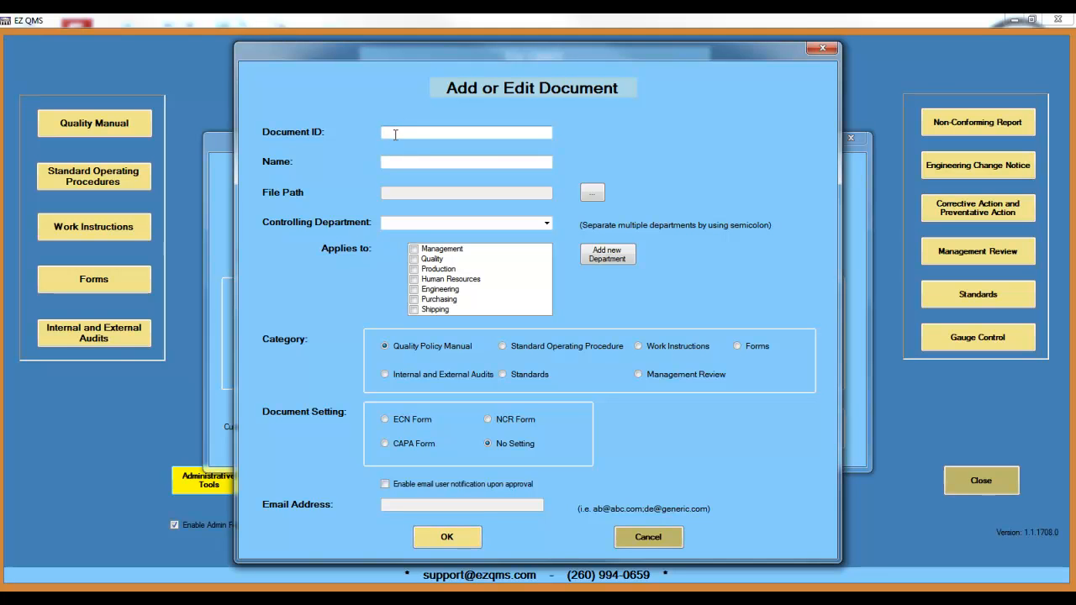
{"action": "type", "text": "SOP/demo"}
{"action": "left_click", "coordinate": [402, 163]}
{"action": "type", "text": "Demo"}
Attach the file SOP 54-01.doc from the released Standard Operating Procedures folder to the new document.
{"action": "left_click", "coordinate": [592, 194]}
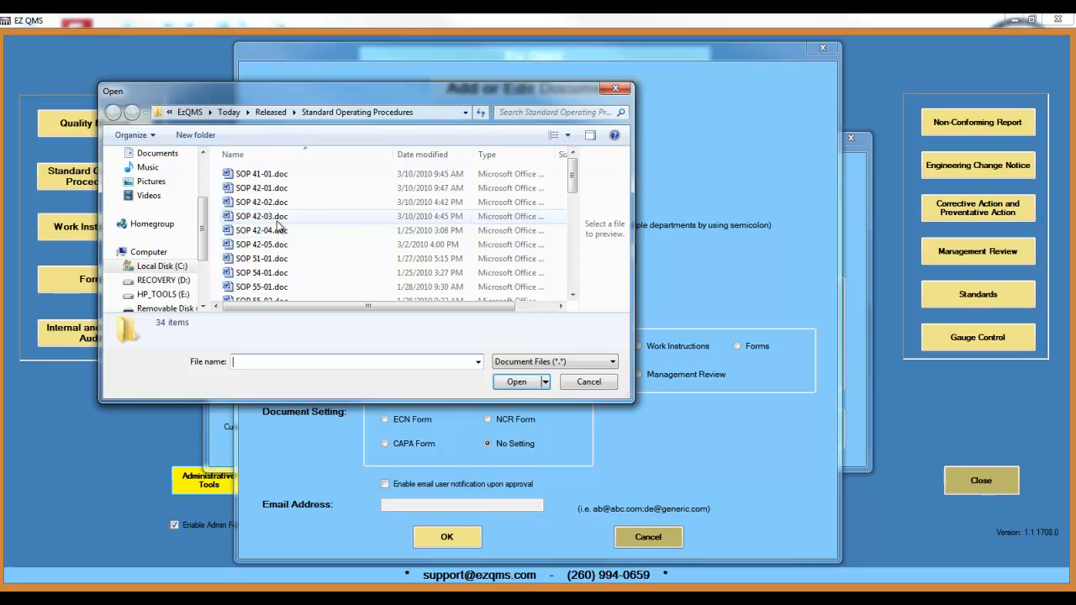
{"action": "left_click", "coordinate": [262, 272]}
{"action": "left_click", "coordinate": [515, 383]}
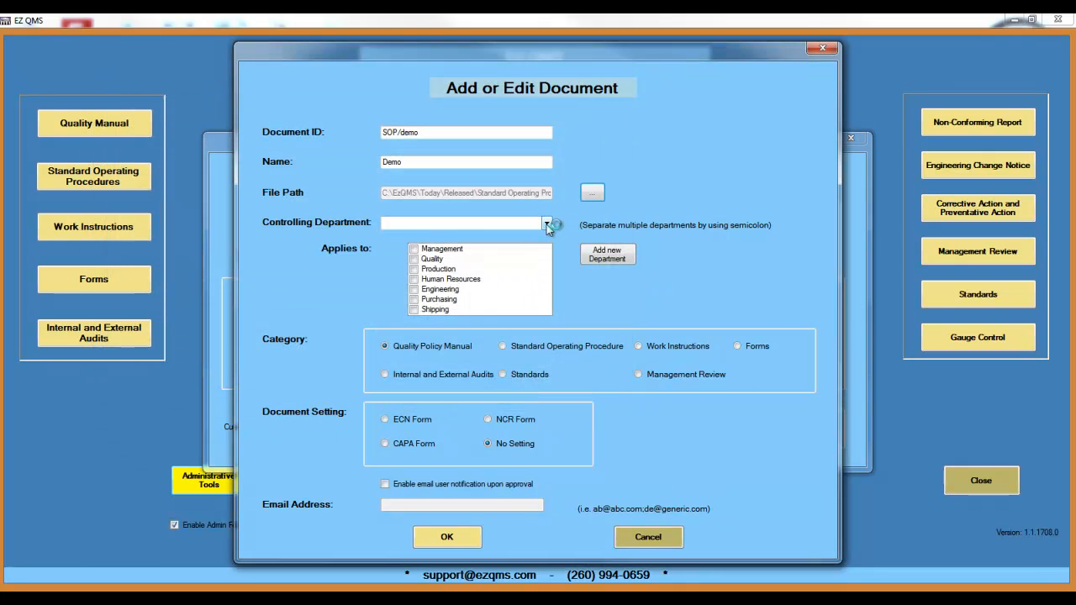
Make the document apply to Quality and set Quality as its controlling department.
{"action": "left_click", "coordinate": [546, 223]}
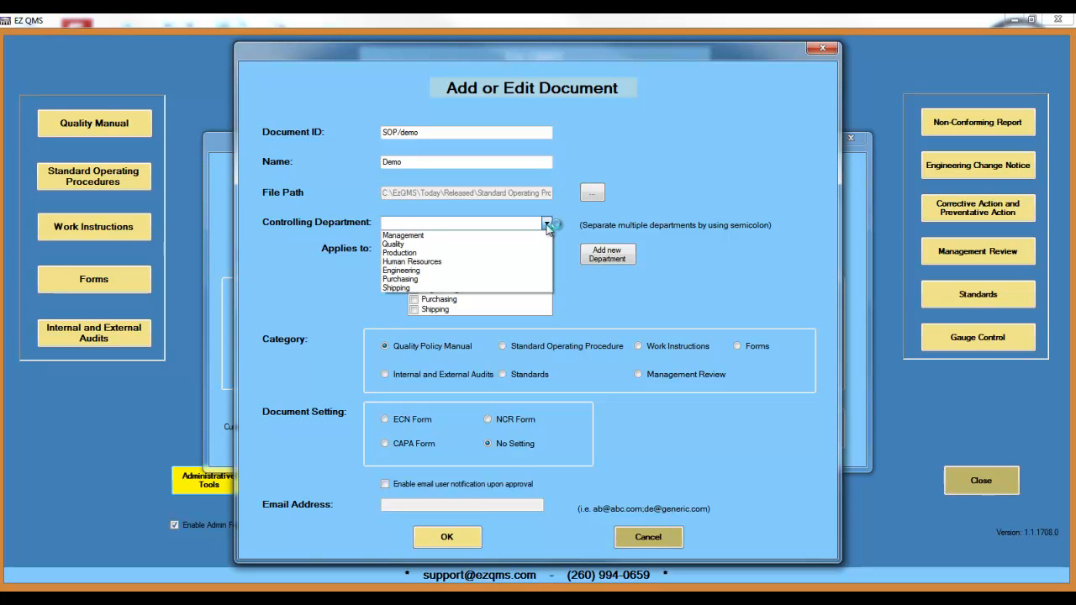
{"action": "left_click", "coordinate": [547, 225]}
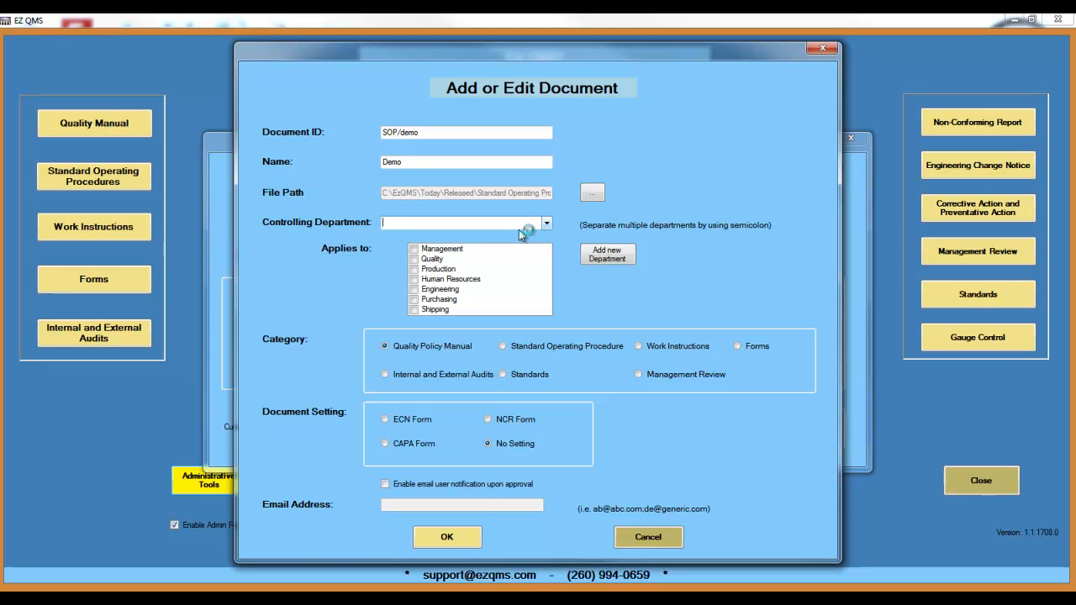
{"action": "left_click", "coordinate": [426, 260]}
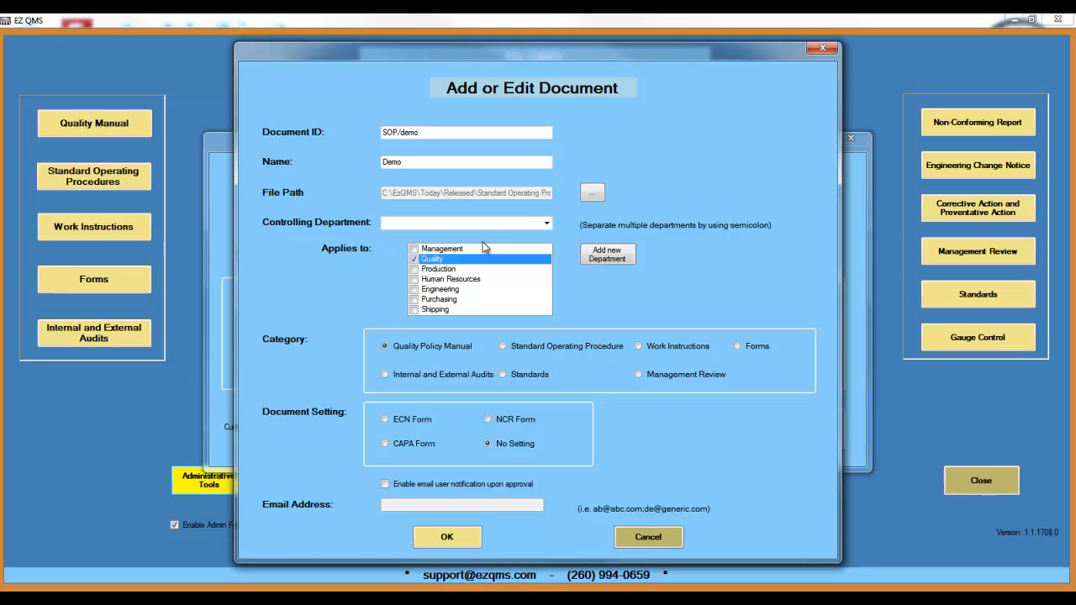
{"action": "left_click", "coordinate": [546, 223]}
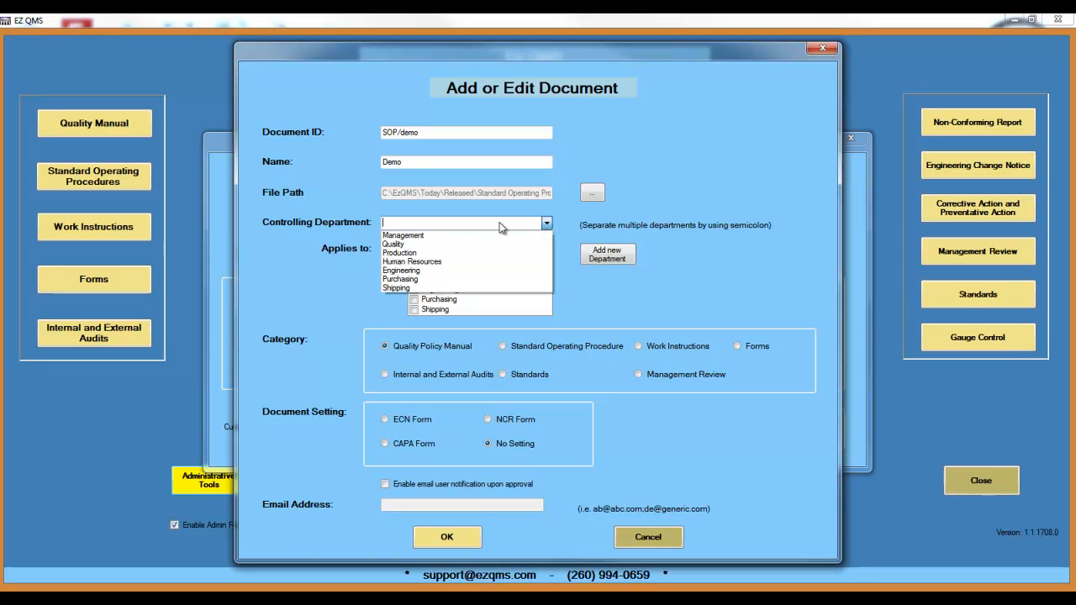
{"action": "left_click", "coordinate": [389, 243]}
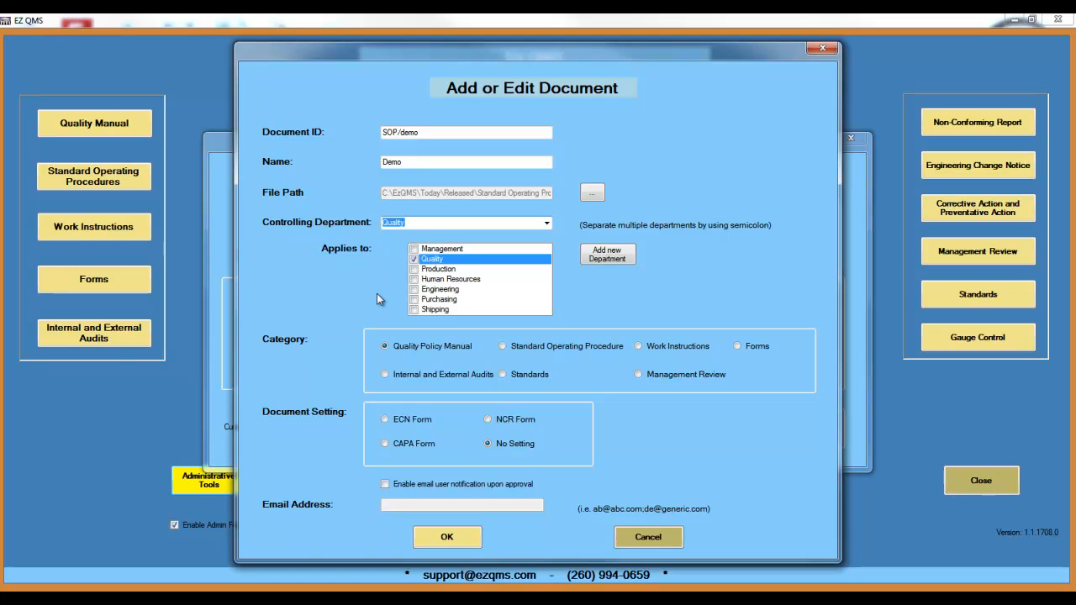
{"action": "left_click", "coordinate": [414, 250]}
{"action": "left_click", "coordinate": [414, 250]}
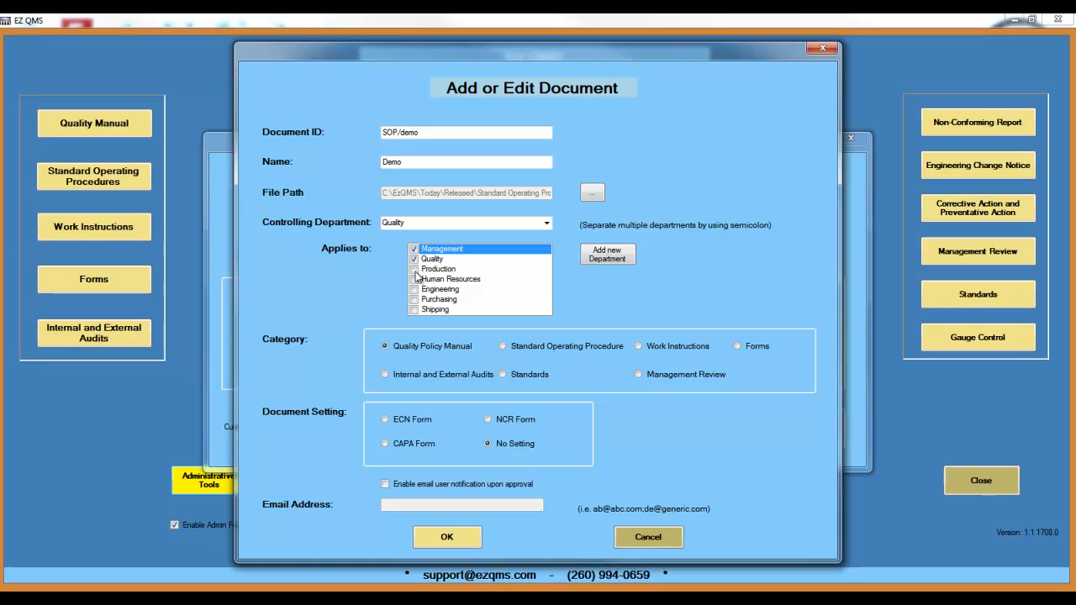
{"action": "left_click", "coordinate": [416, 270]}
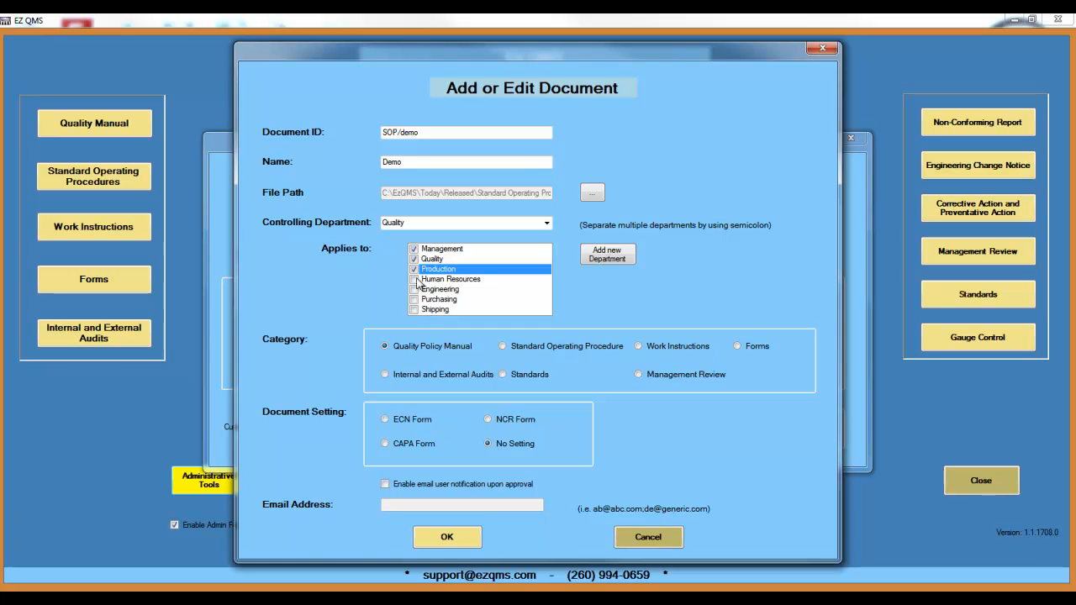
{"action": "left_click", "coordinate": [415, 250]}
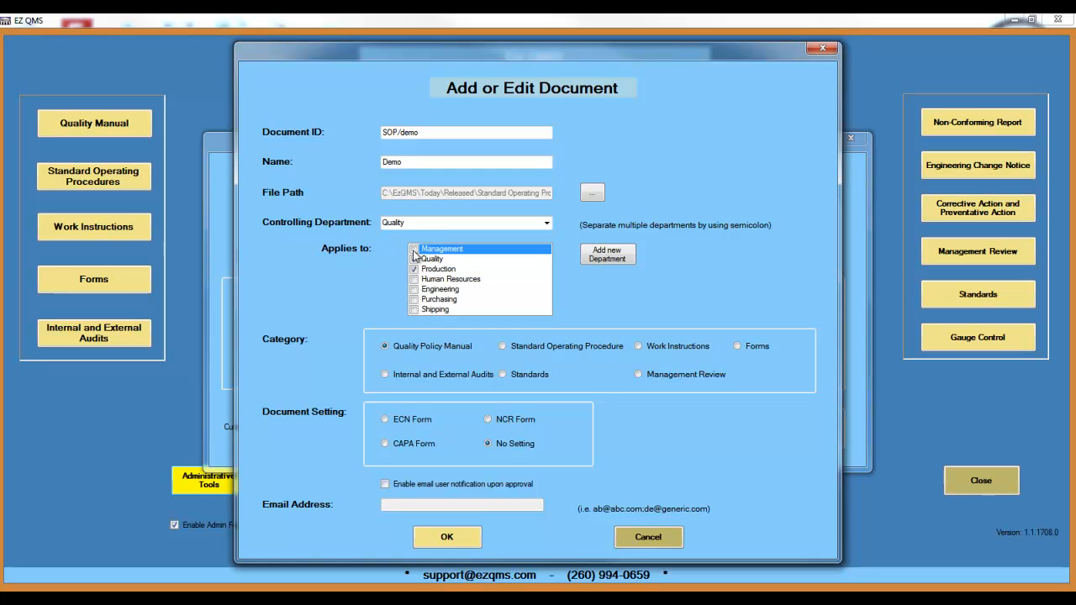
{"action": "left_click", "coordinate": [416, 271]}
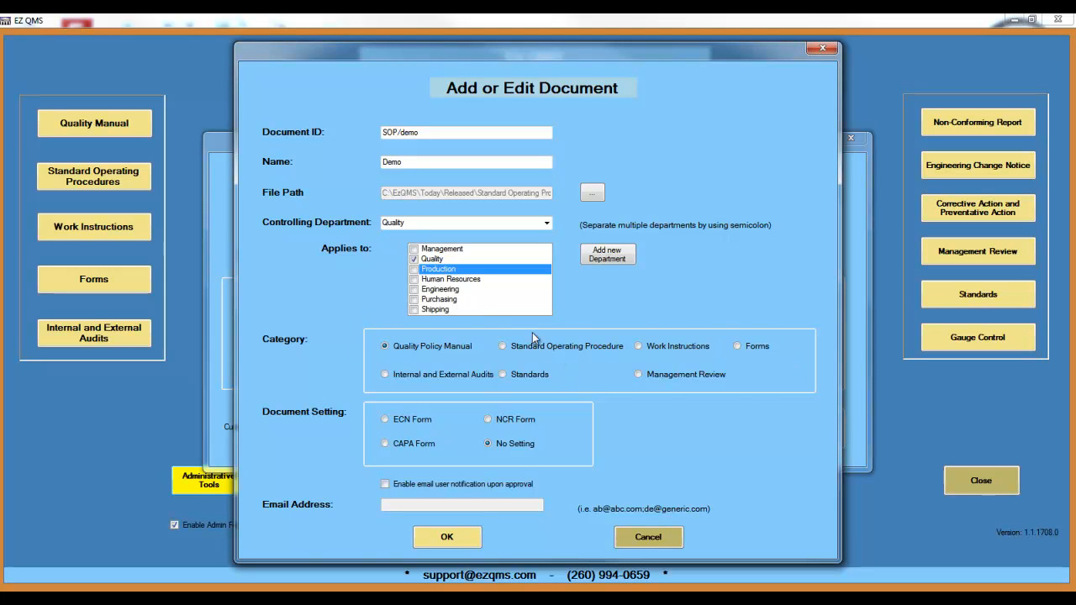
Categorise the document as a Standard Operating Procedure, save it to the database and close the administrative tools.
{"action": "left_click", "coordinate": [503, 346]}
{"action": "left_click", "coordinate": [502, 346]}
{"action": "left_click", "coordinate": [446, 538]}
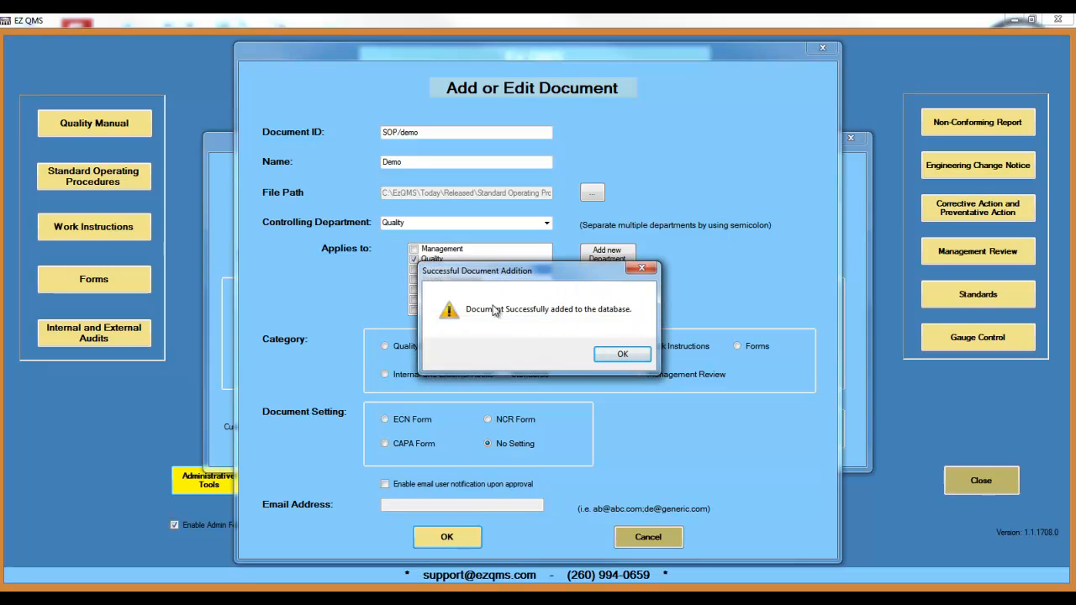
{"action": "left_click", "coordinate": [616, 355]}
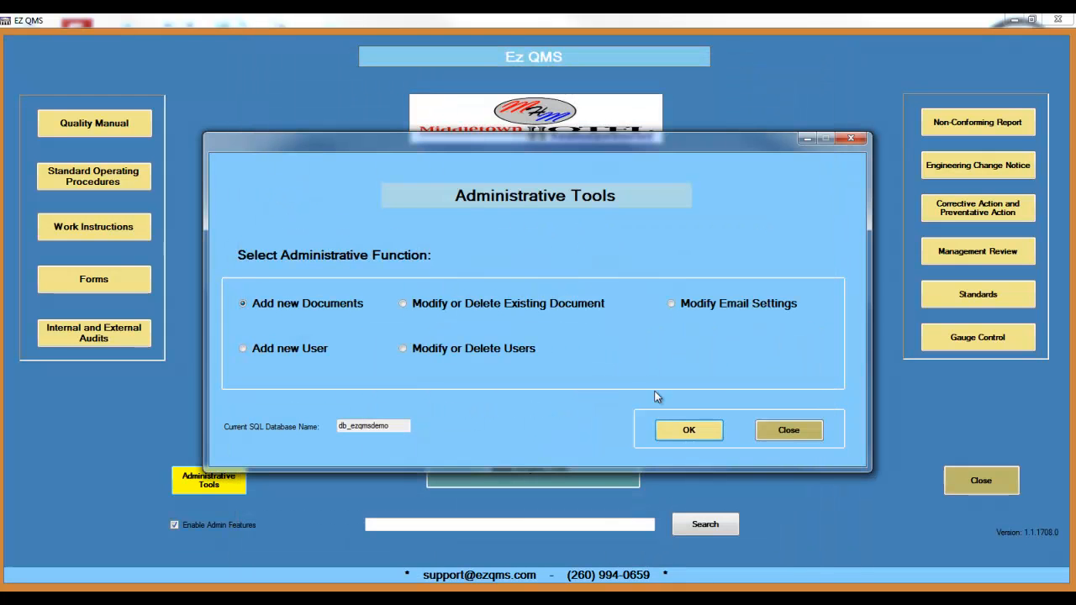
{"action": "left_click", "coordinate": [778, 431]}
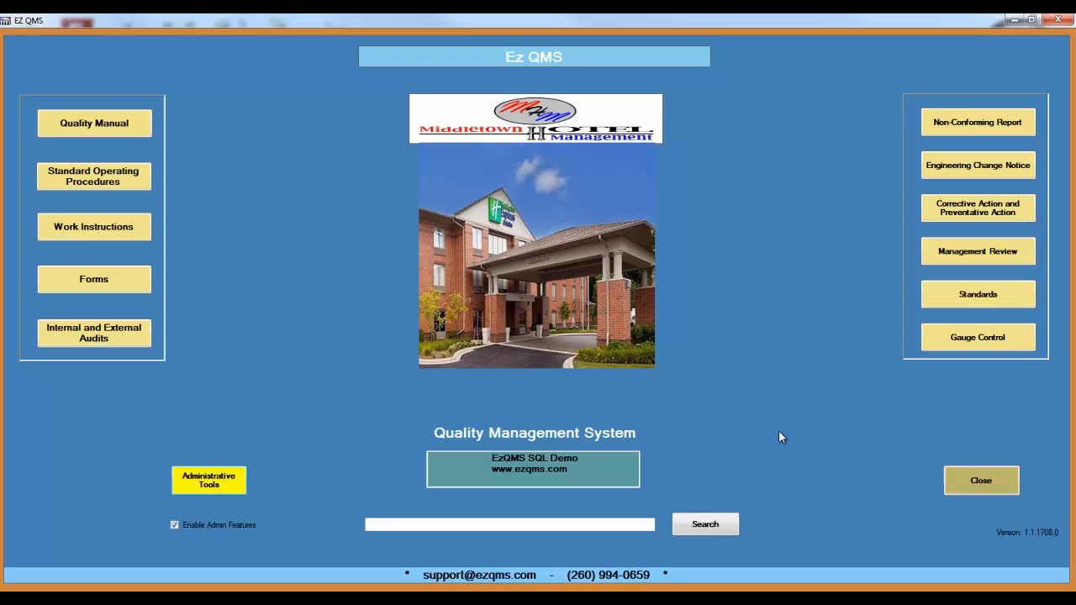
Open the SOP/demo document from the standard operating procedures to check it, then close it and the list.
{"action": "left_click", "coordinate": [97, 188]}
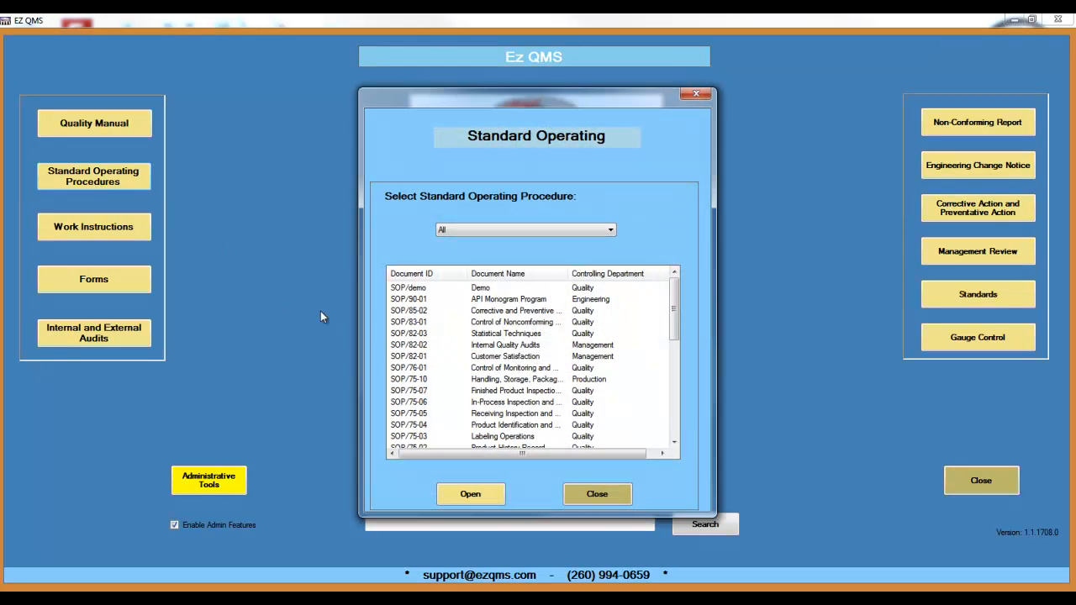
{"action": "double_click", "coordinate": [412, 287]}
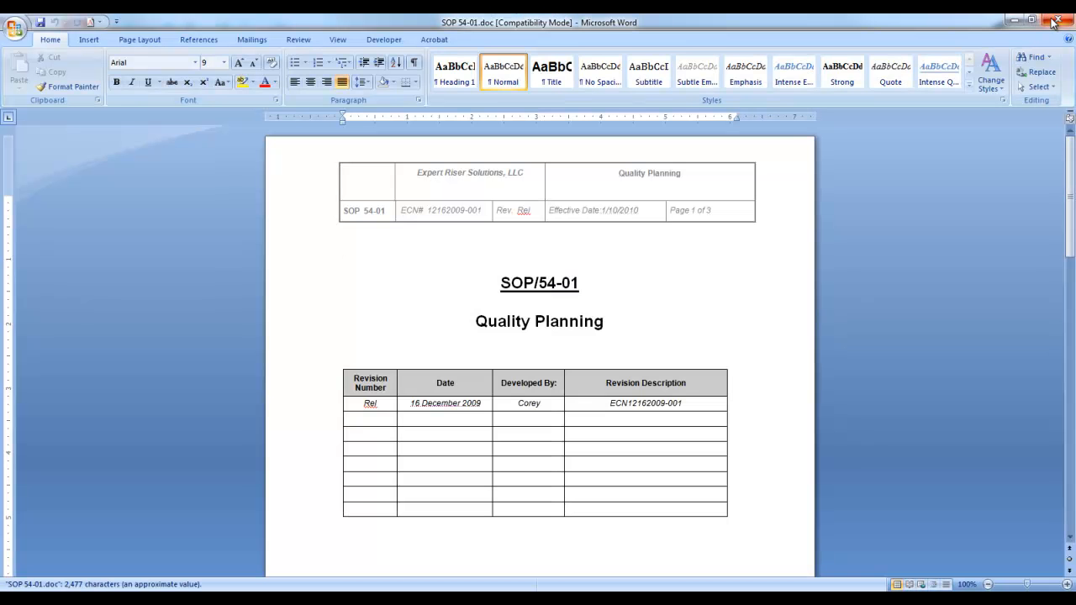
{"action": "left_click", "coordinate": [1055, 21]}
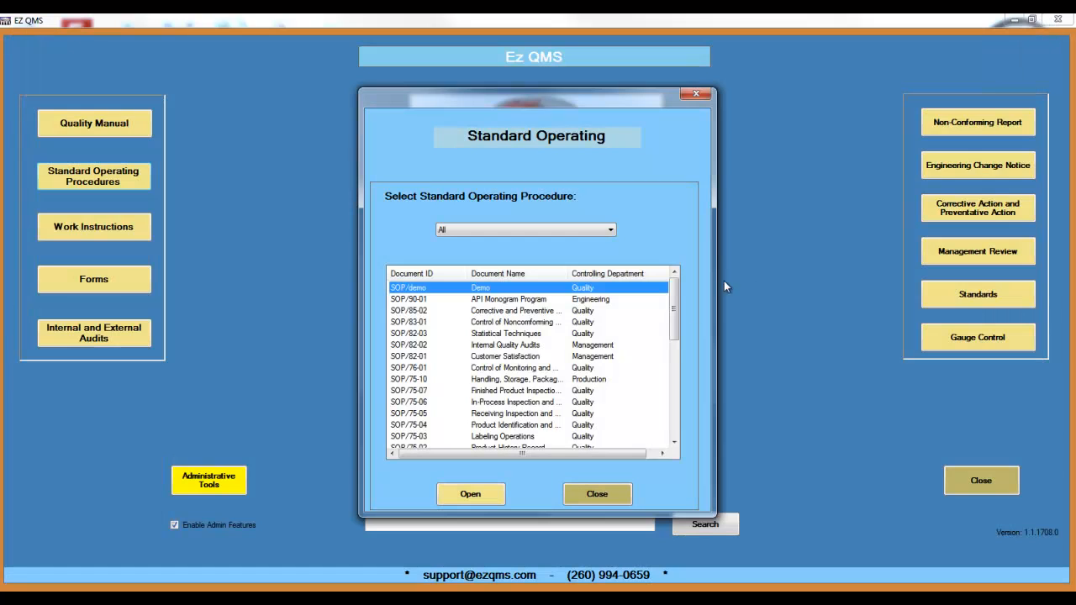
{"action": "left_click", "coordinate": [594, 495]}
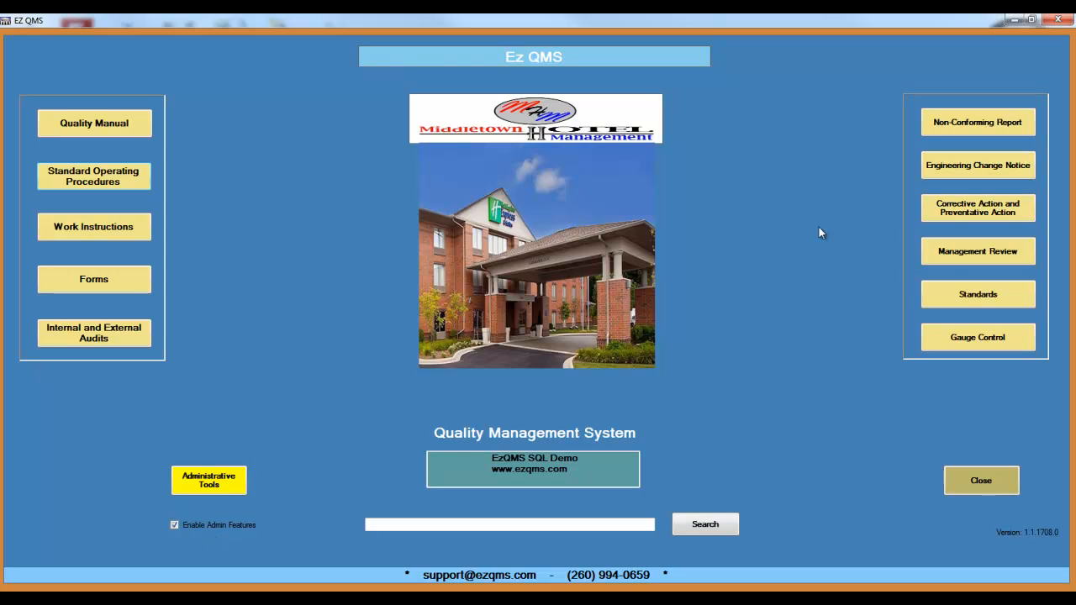
Create a new engineering change notice that modifies the document SOP/54-01 Quality Planning.
{"action": "left_click", "coordinate": [978, 167]}
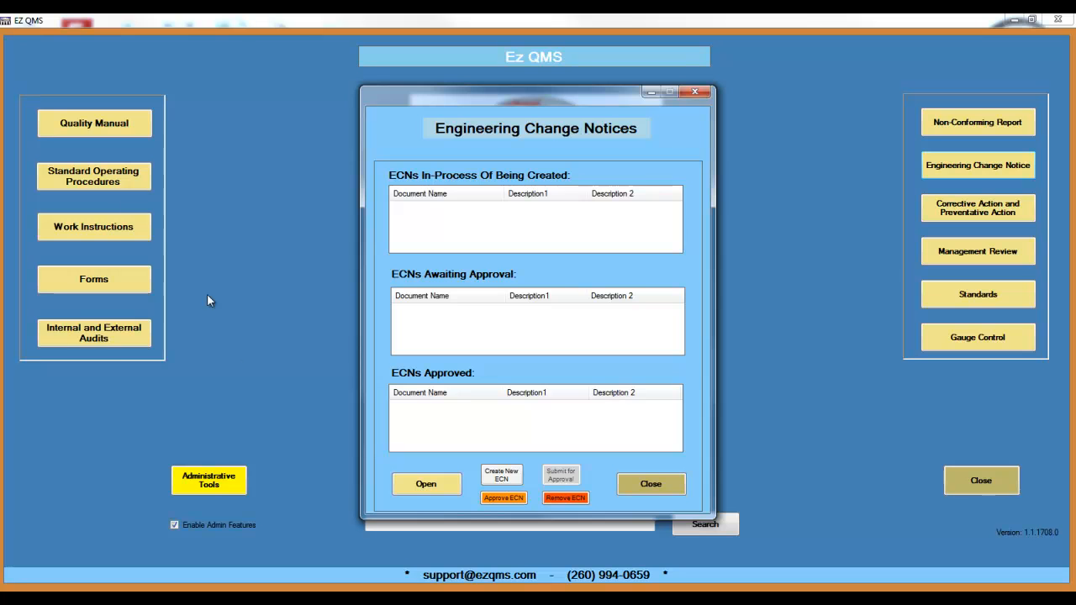
{"action": "left_click", "coordinate": [502, 476]}
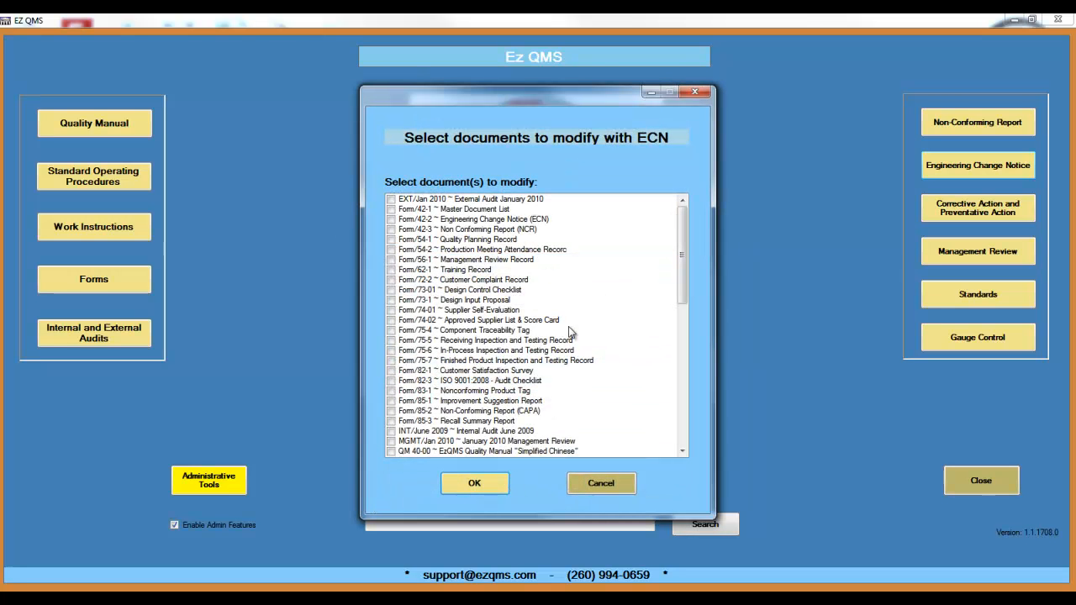
{"action": "left_click_drag", "start_coordinate": [683, 231], "coordinate": [681, 323]}
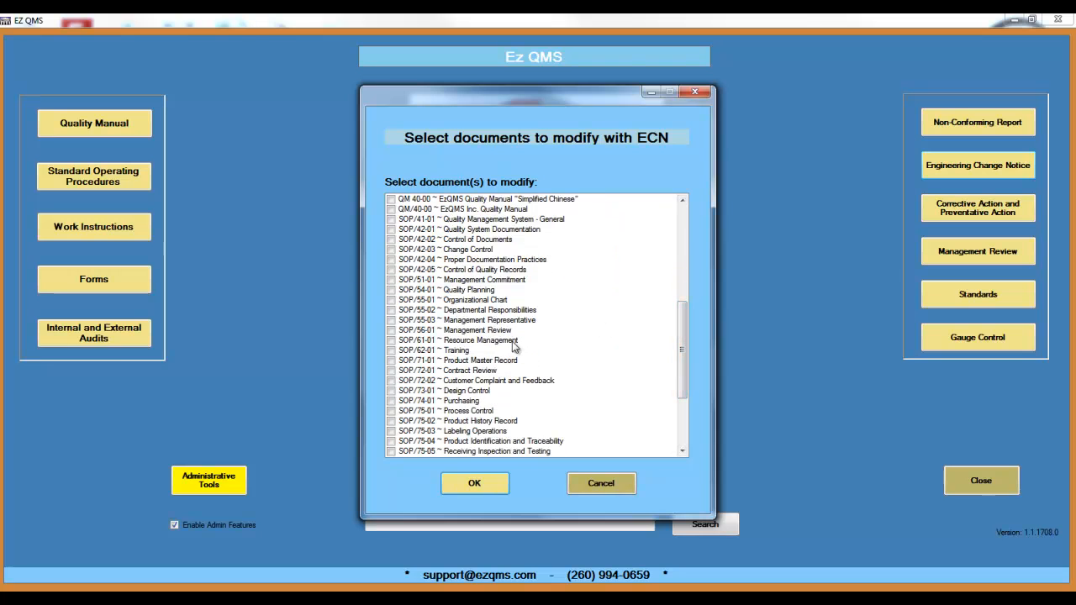
{"action": "left_click", "coordinate": [392, 293]}
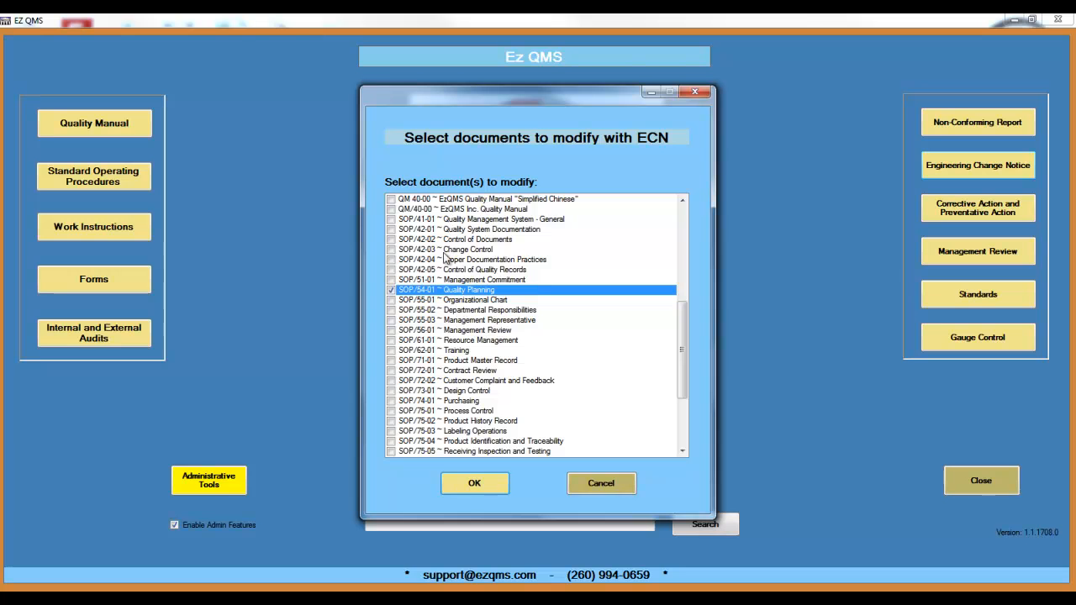
{"action": "left_click", "coordinate": [476, 483]}
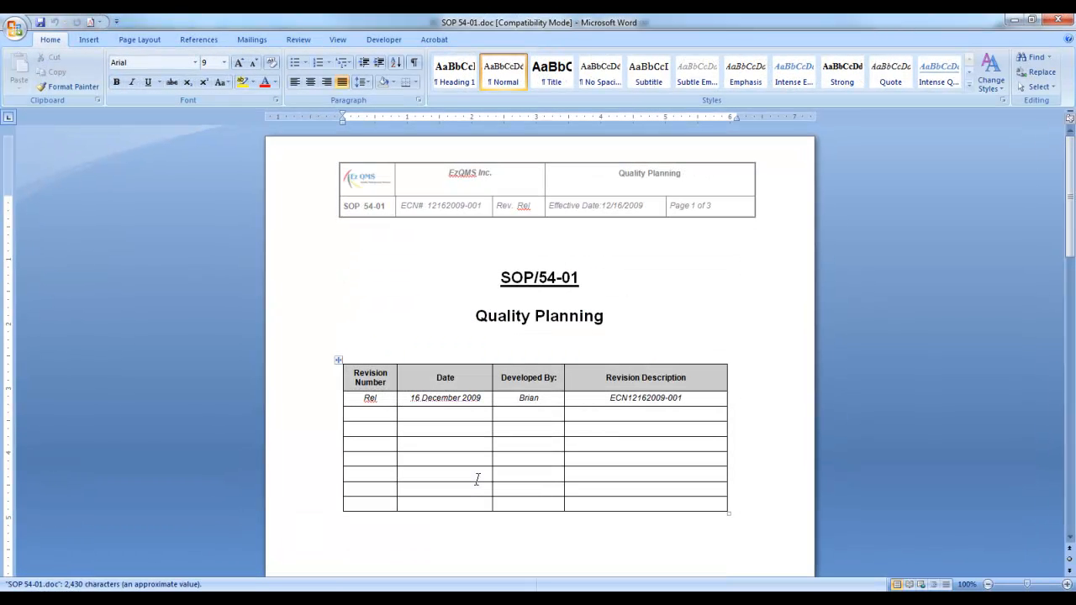
Insert the sample text "nnbnbn" before the Quality Planning title in SOP 54-01 and minimise the document.
{"action": "left_click", "coordinate": [475, 320]}
{"action": "type", "text": "nnbnbn"}
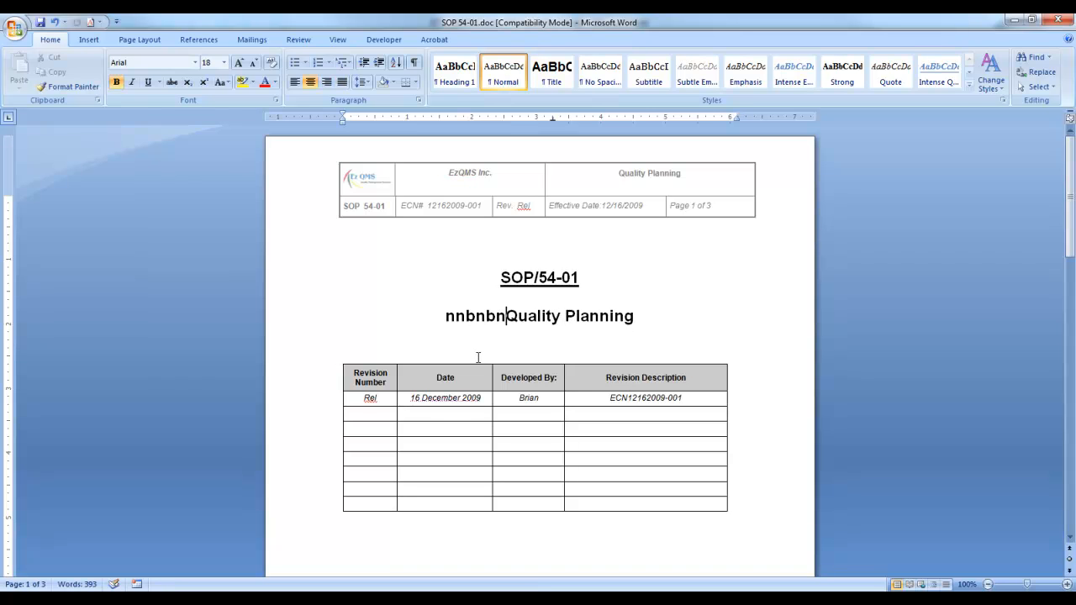
{"action": "left_click", "coordinate": [1015, 20]}
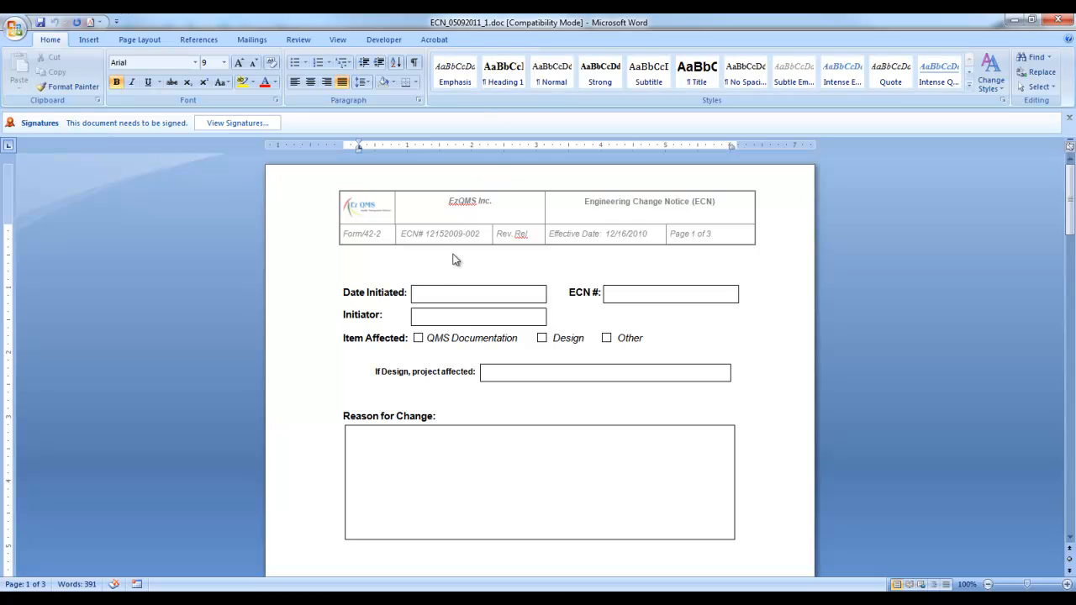
Enter "vvbbbv" as the ECN form's Date Initiated, and save and close both the form and the edited SOP 54-01.
{"action": "left_click", "coordinate": [425, 295]}
{"action": "type", "text": "vvbbbv"}
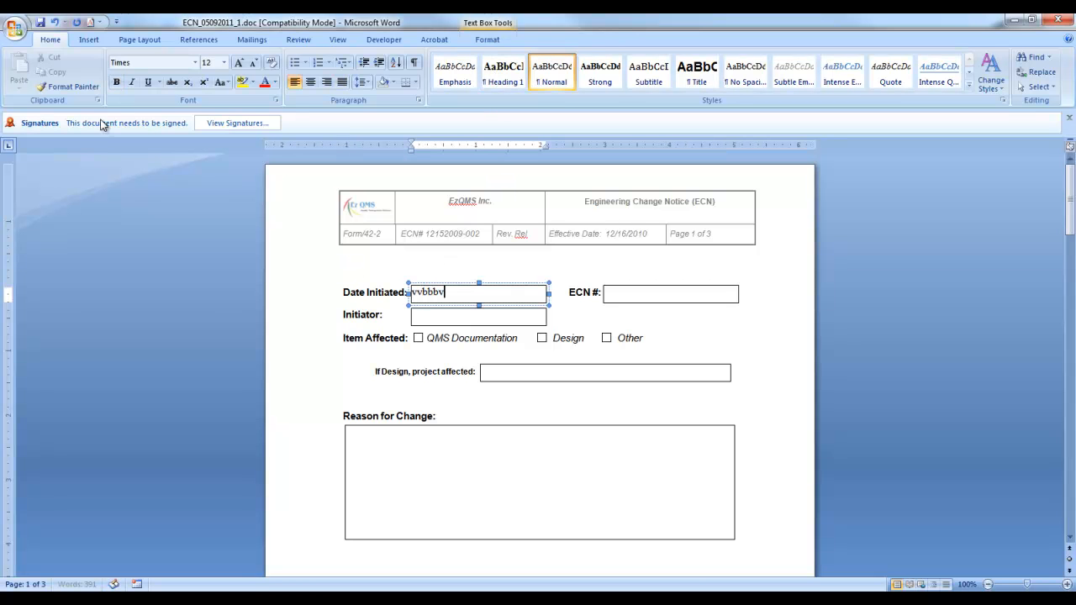
{"action": "left_click", "coordinate": [15, 28]}
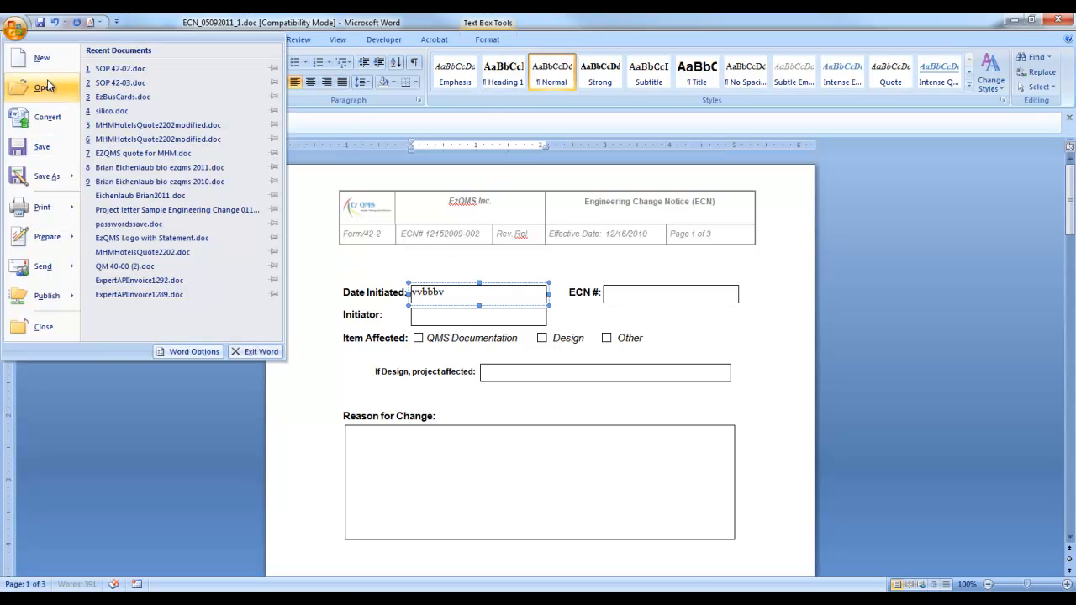
{"action": "left_click", "coordinate": [47, 150]}
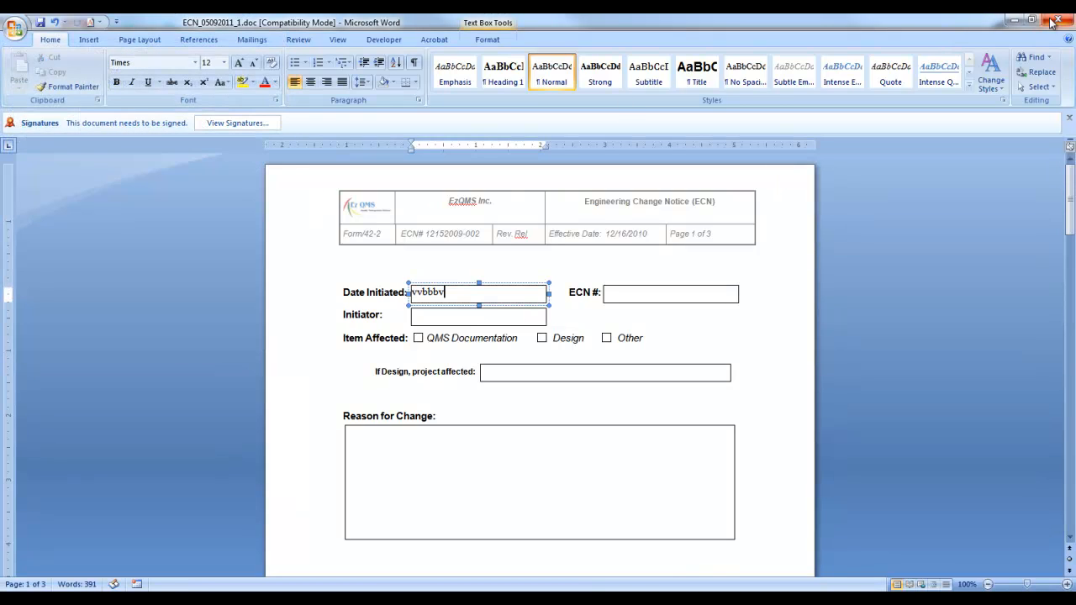
{"action": "left_click", "coordinate": [1057, 18]}
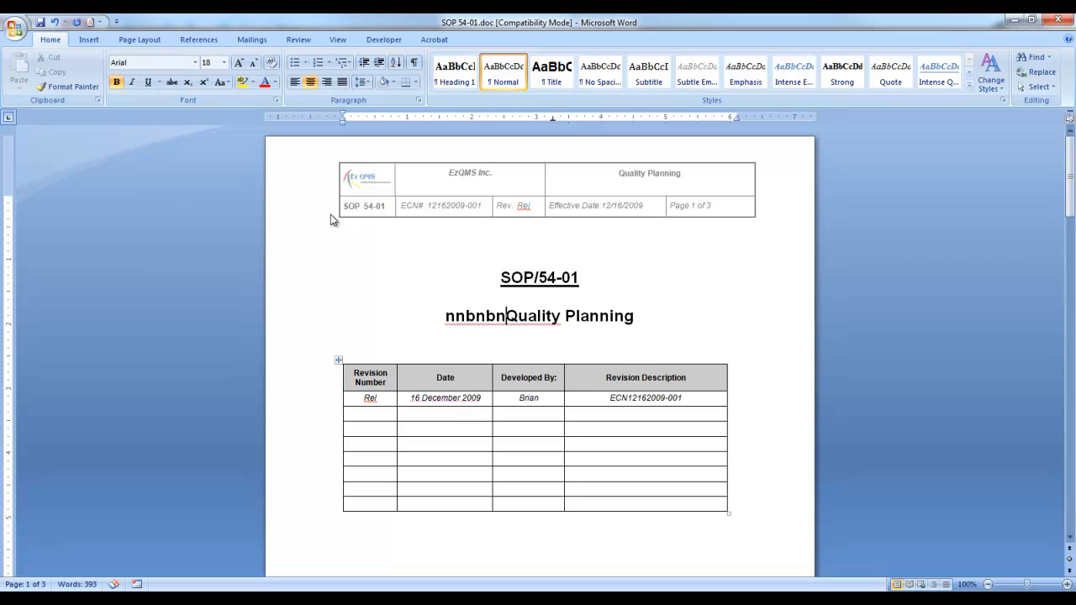
{"action": "left_click", "coordinate": [18, 30]}
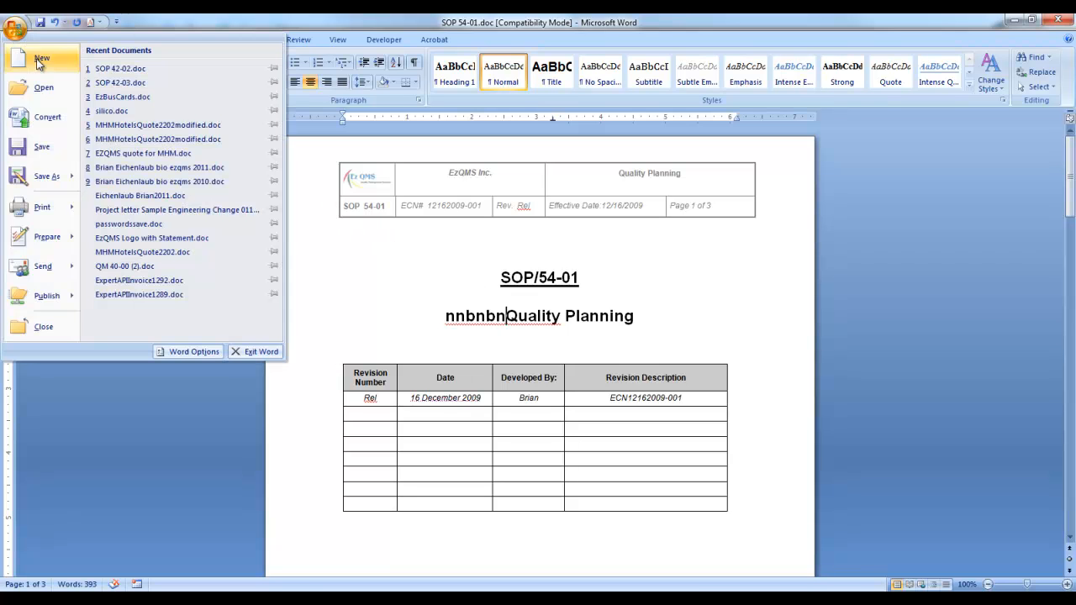
{"action": "left_click", "coordinate": [44, 148]}
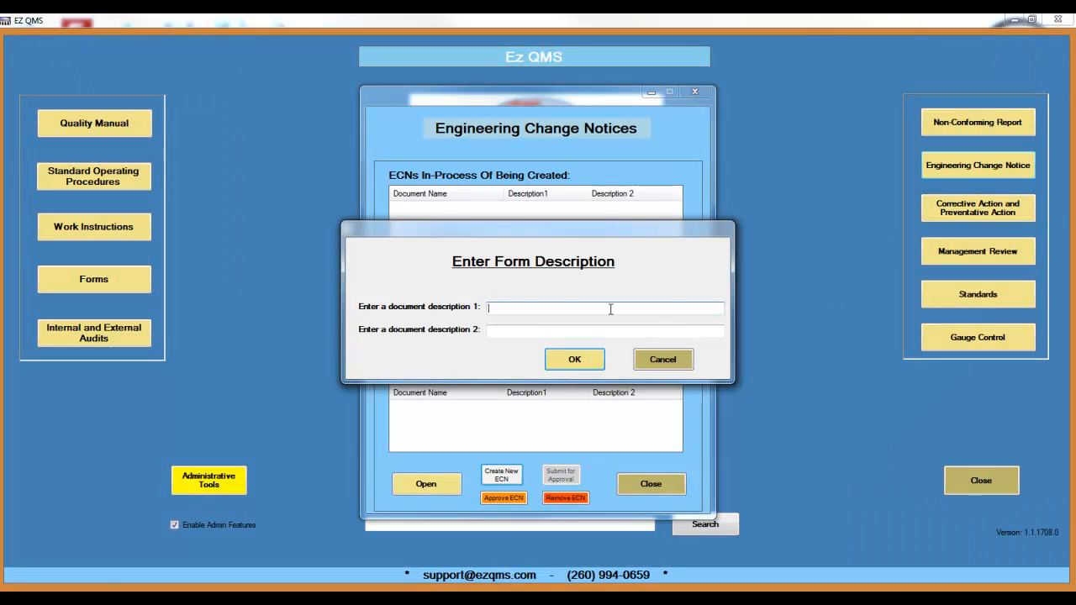
Describe the change notice with SOP/54-01 as description 1 and Change Document as description 2.
{"action": "left_click", "coordinate": [505, 308]}
{"action": "left_click_drag", "start_coordinate": [525, 230], "coordinate": [540, 257]}
{"action": "type", "text": "SOP/54-01"}
{"action": "left_click", "coordinate": [528, 358]}
{"action": "type", "text": "Change Docuent"}
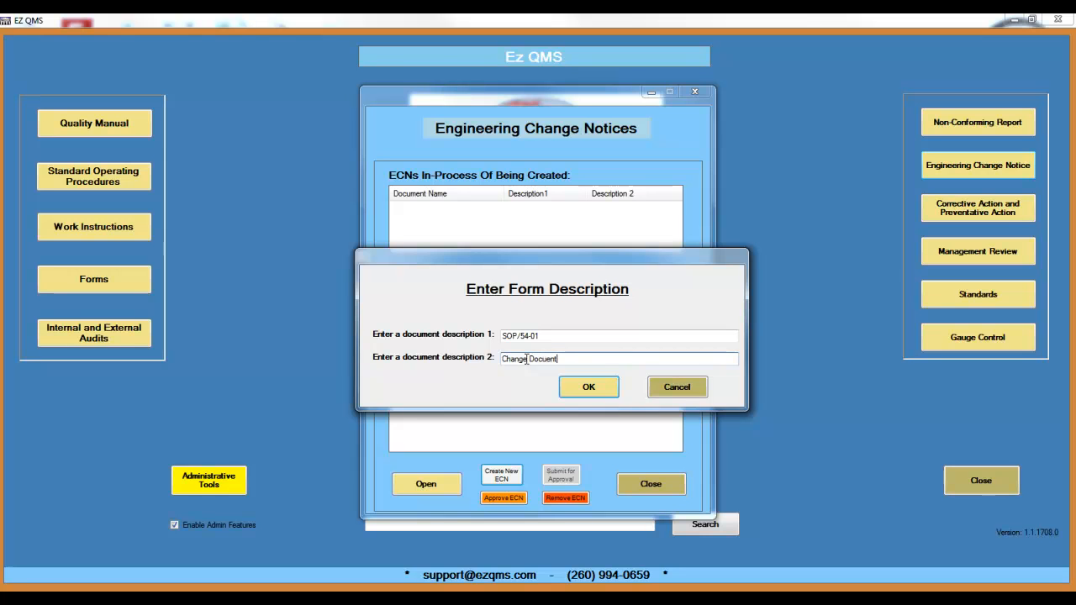
{"action": "key", "text": "BackSpace"}
{"action": "key", "text": "BackSpace"}
{"action": "key", "text": "BackSpace"}
{"action": "type", "text": "ment"}
{"action": "left_click", "coordinate": [579, 396]}
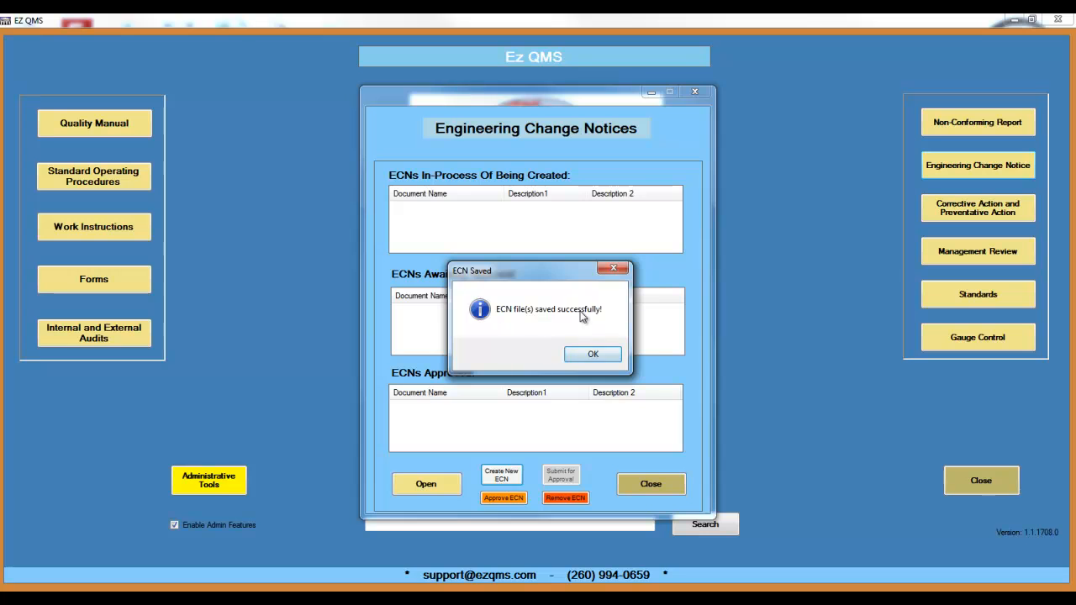
Set Quality as the department affected by the change notice notification and close the engineering change notices list.
{"action": "left_click", "coordinate": [592, 356]}
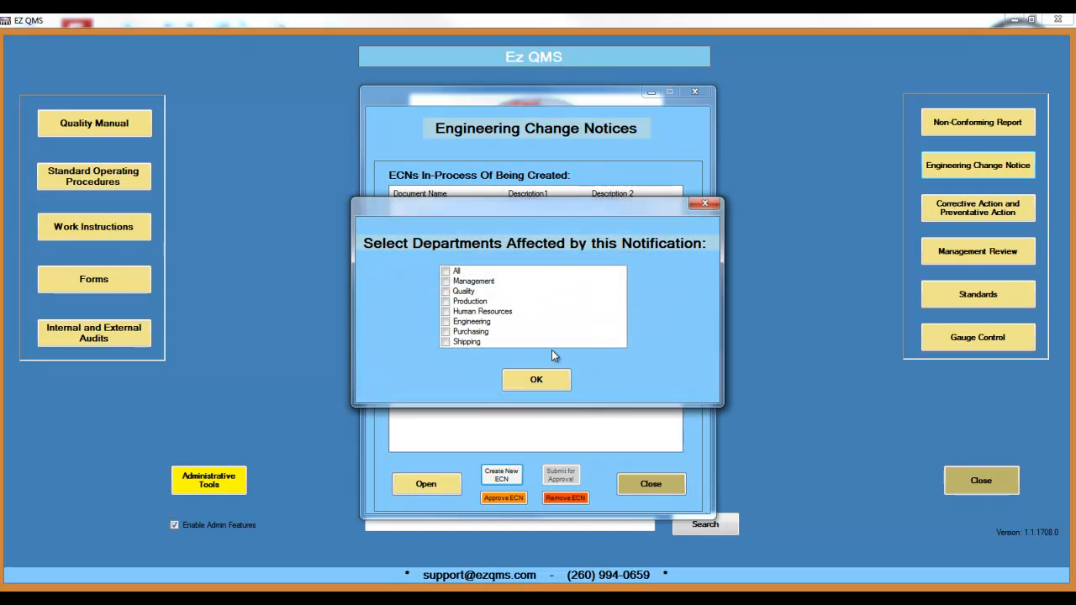
{"action": "left_click", "coordinate": [451, 293]}
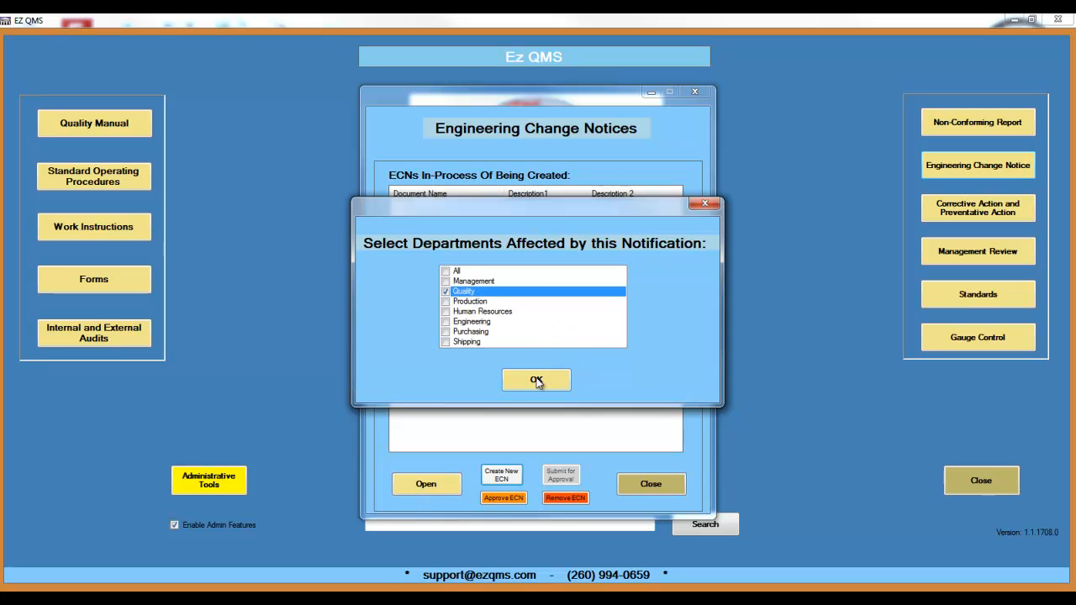
{"action": "left_click", "coordinate": [536, 379]}
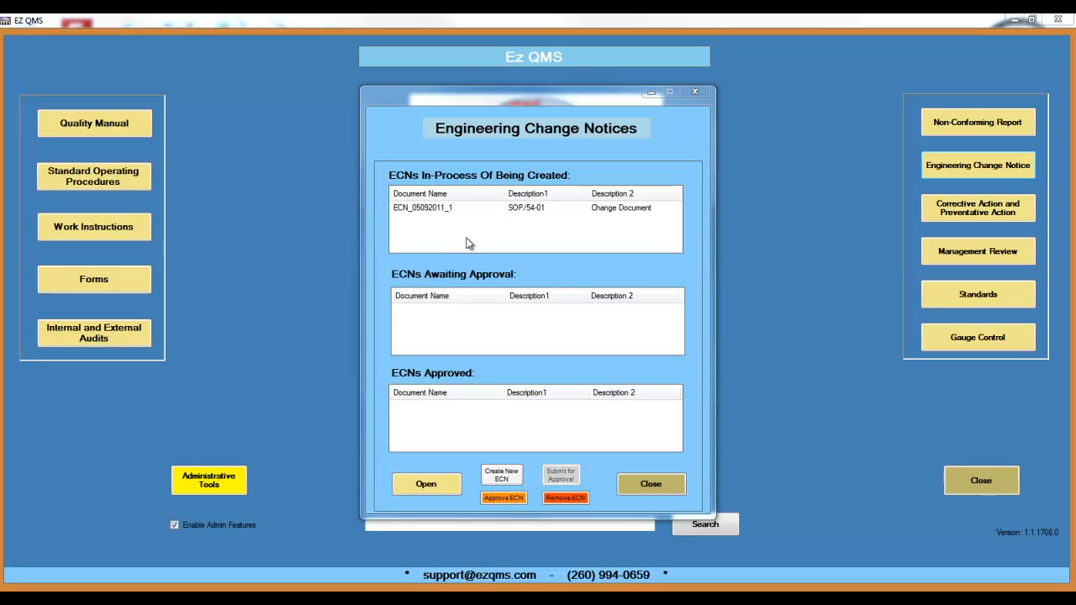
{"action": "left_click", "coordinate": [651, 485]}
Switch to Outlook, read the Ez QMS ECN Notification Email, and close the message and minimise the inbox.
{"action": "left_click", "coordinate": [579, 600]}
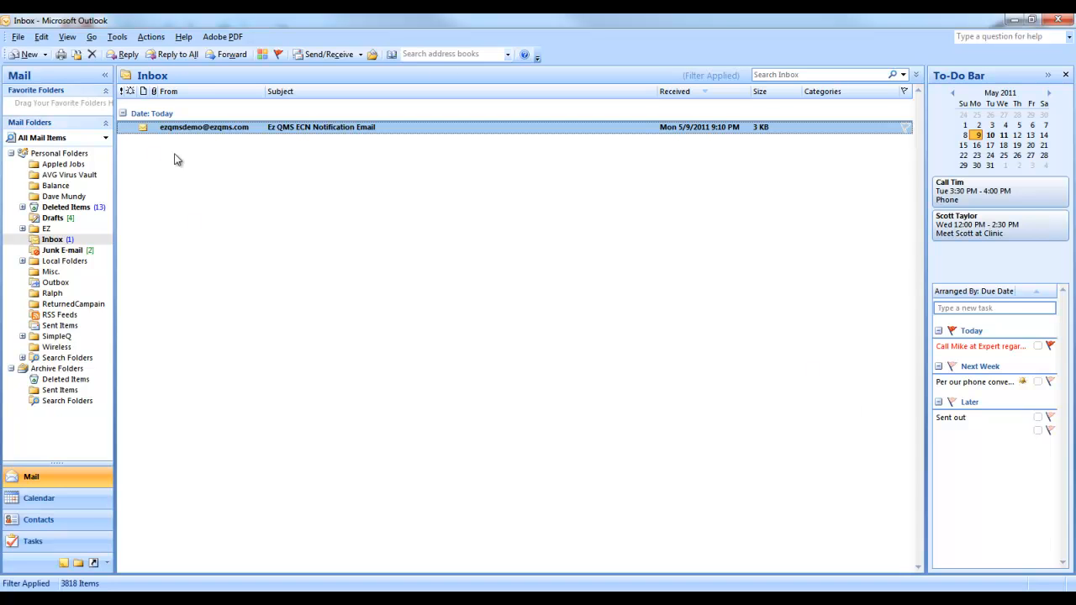
{"action": "double_click", "coordinate": [185, 130]}
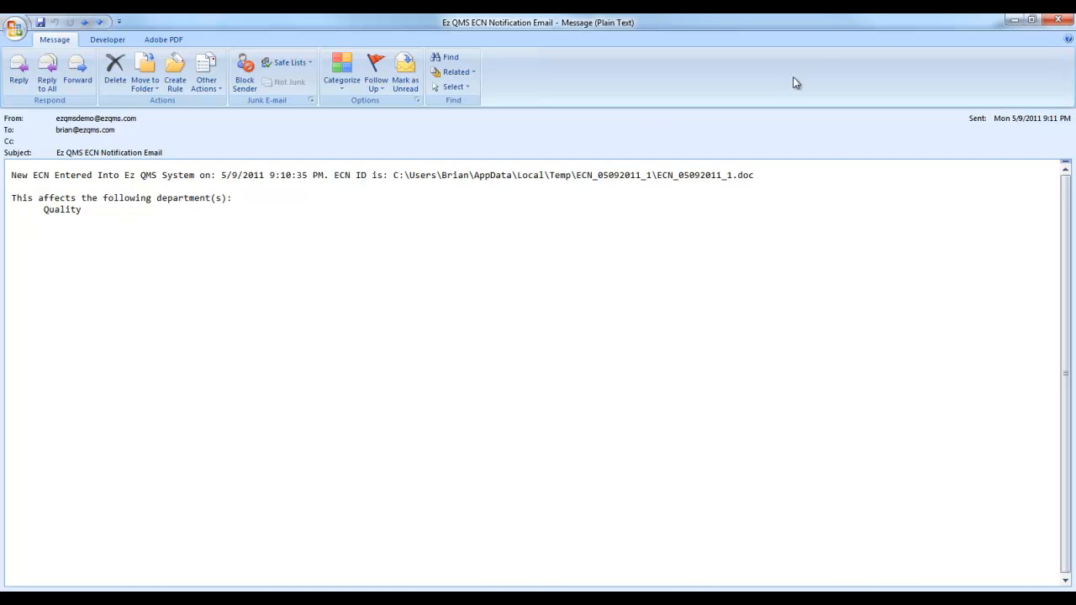
{"action": "left_click", "coordinate": [1058, 20]}
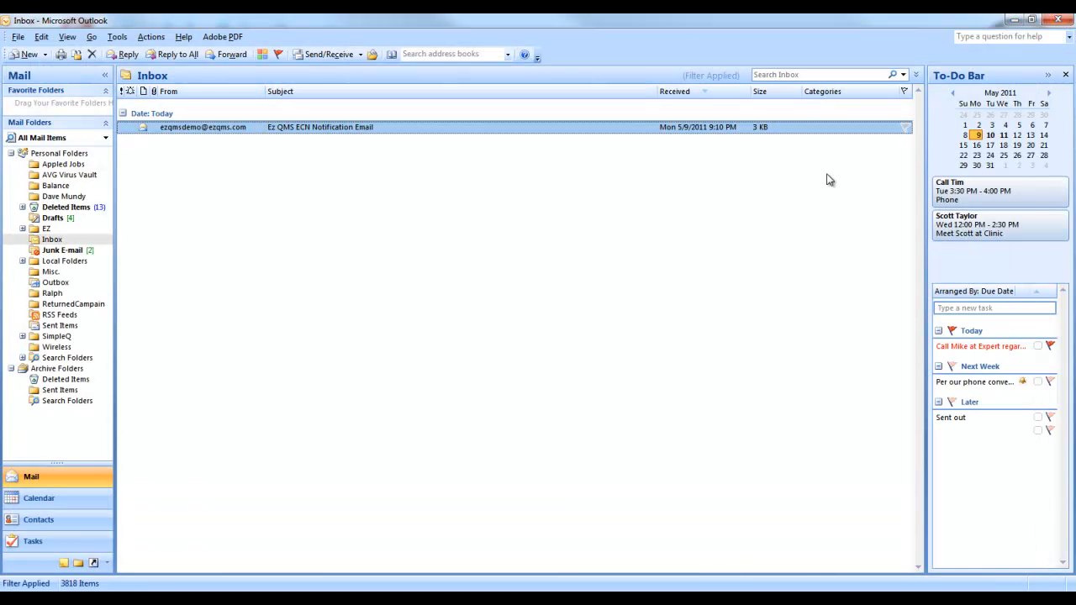
{"action": "left_click", "coordinate": [1013, 21]}
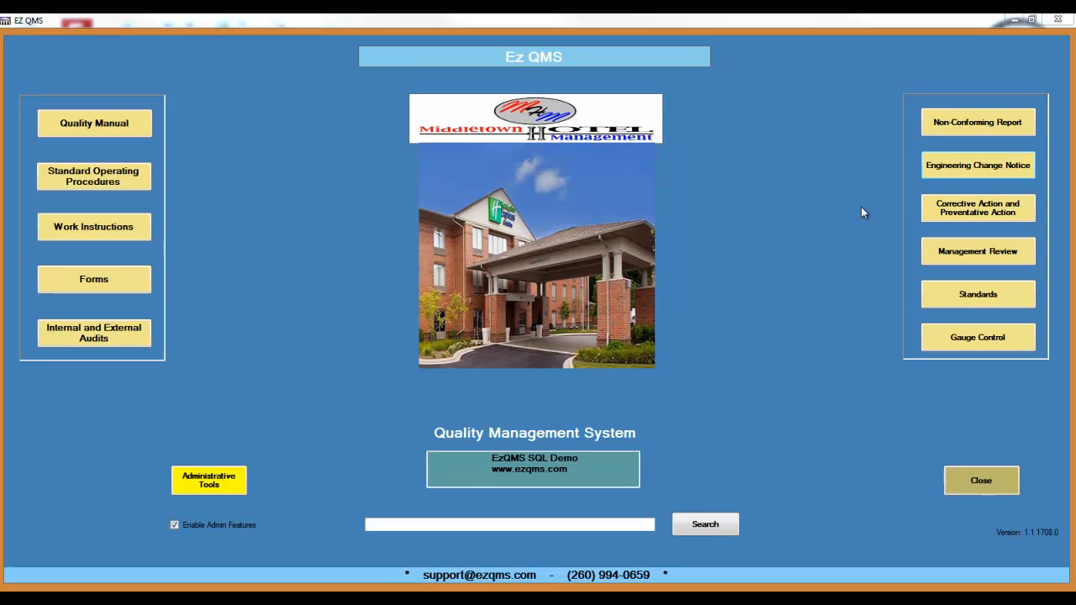
Create a new CAPA with description 1 Ford and description 2 "Missing Parts P/N 465789".
{"action": "left_click", "coordinate": [990, 217]}
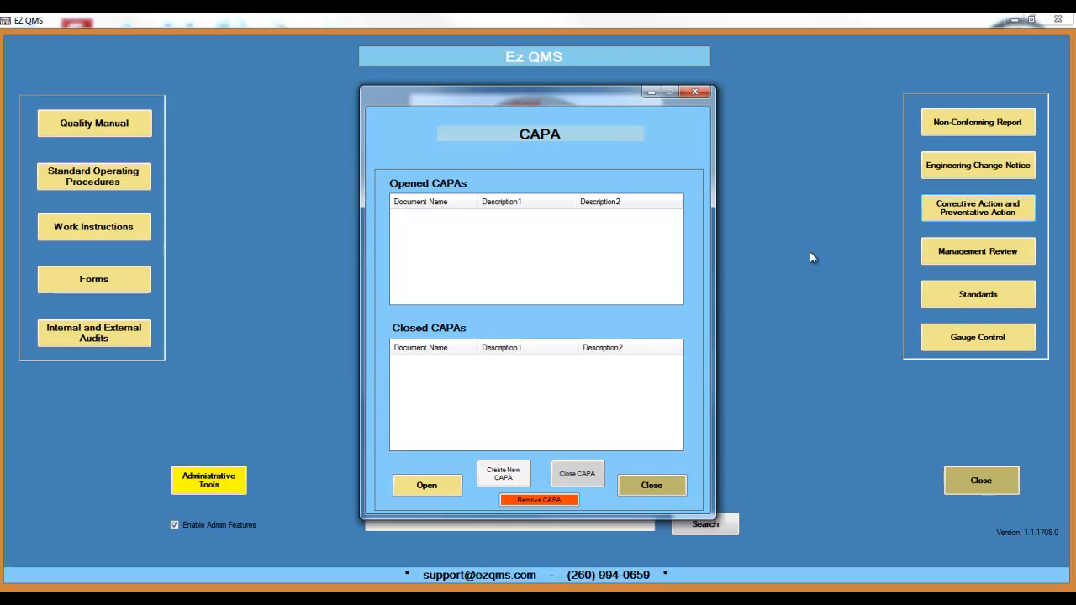
{"action": "left_click", "coordinate": [504, 475]}
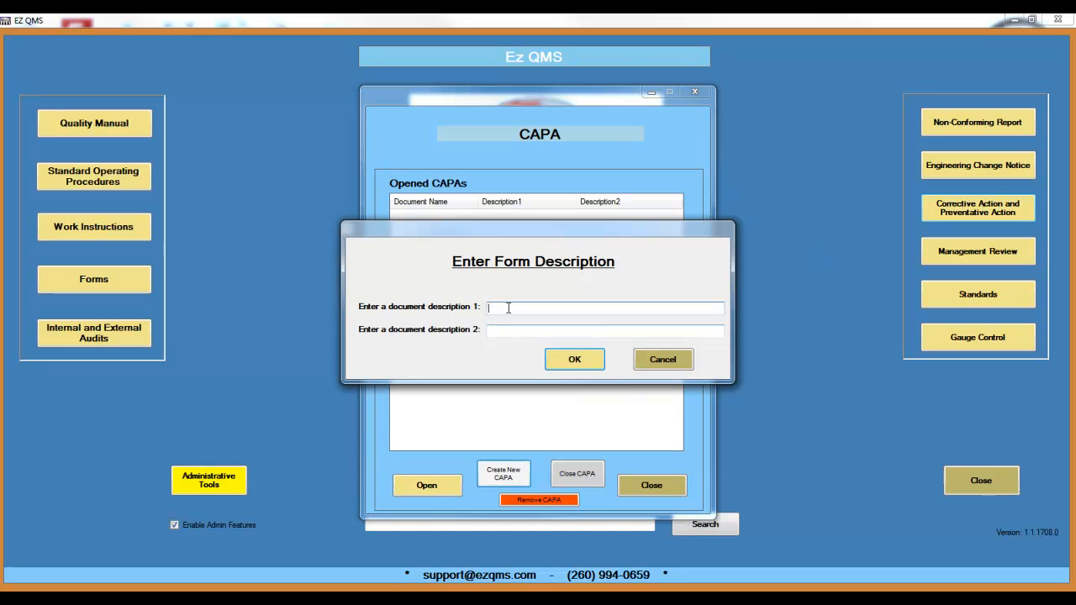
{"action": "type", "text": "Ford"}
{"action": "key", "text": "Tab"}
{"action": "type", "text": "Missing Parts  P/N 465789"}
{"action": "left_click", "coordinate": [575, 360]}
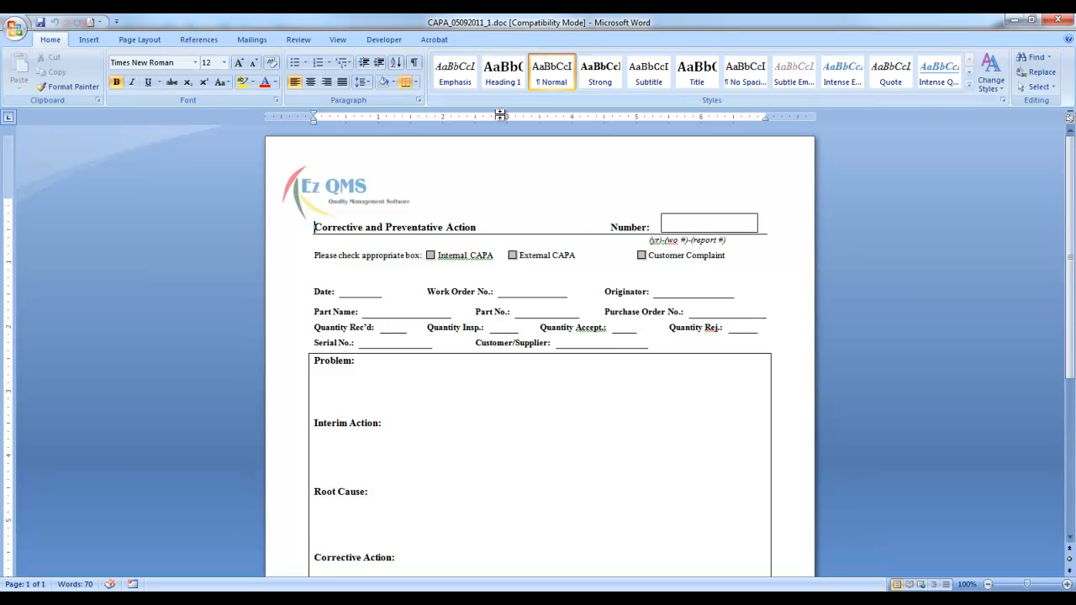
Enter 05092011_1 as the number on the Corrective and Preventative Action form, and save and close the form.
{"action": "left_click", "coordinate": [674, 222]}
{"action": "type", "text": "09/09"}
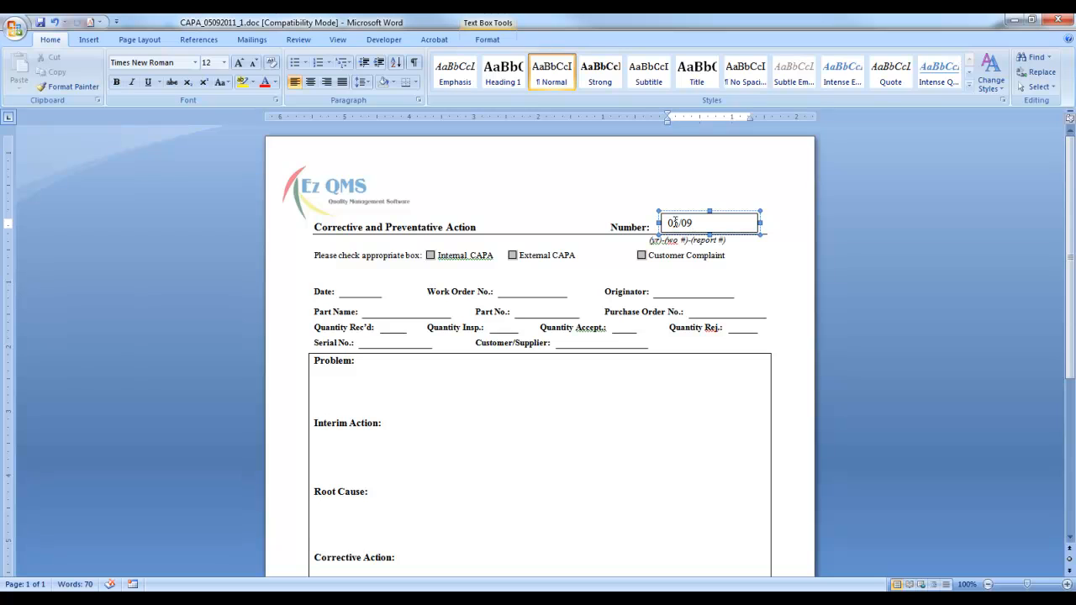
{"action": "key", "text": "BackSpace"}
{"action": "key", "text": "BackSpace"}
{"action": "key", "text": "BackSpace"}
{"action": "type", "text": "092011_1"}
{"action": "scroll", "coordinate": [393, 459], "scroll_direction": "down", "scroll_amount": 4}
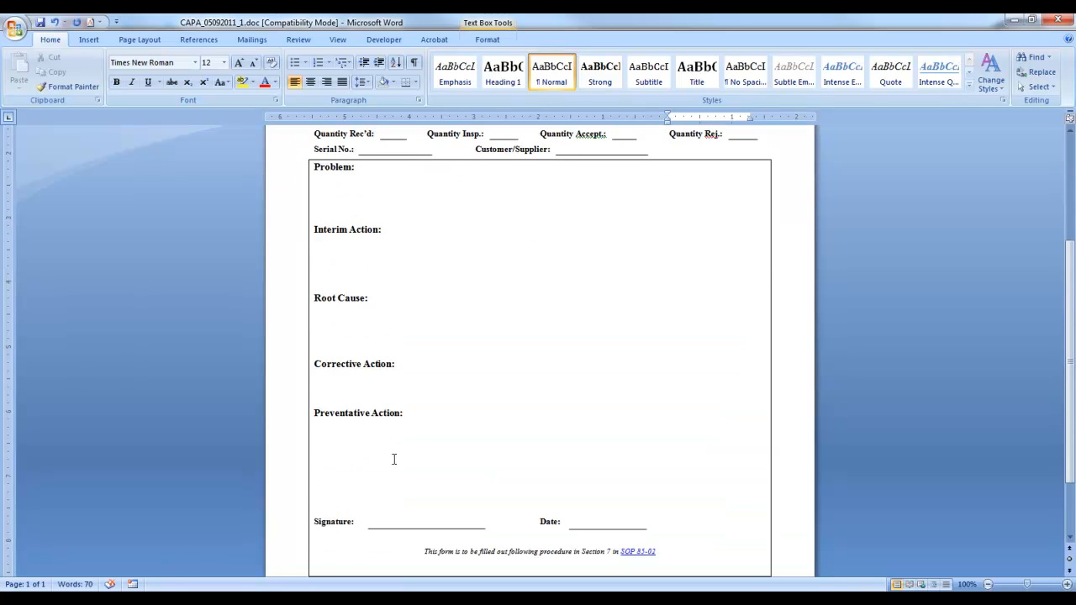
{"action": "scroll", "coordinate": [394, 459], "scroll_direction": "up", "scroll_amount": 4}
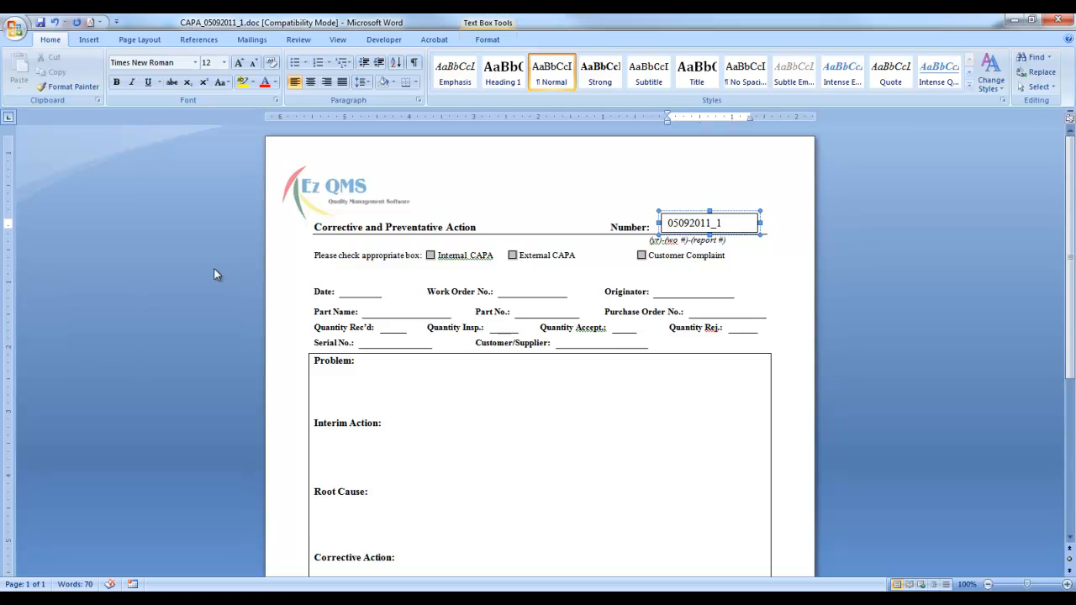
{"action": "left_click", "coordinate": [15, 29]}
{"action": "left_click", "coordinate": [45, 158]}
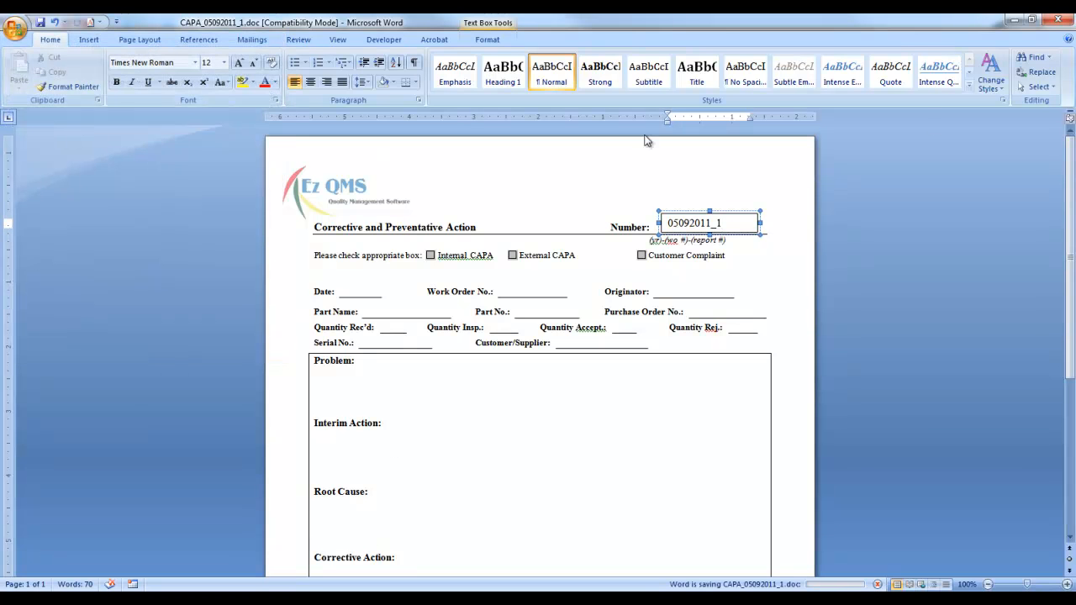
{"action": "left_click", "coordinate": [1058, 20]}
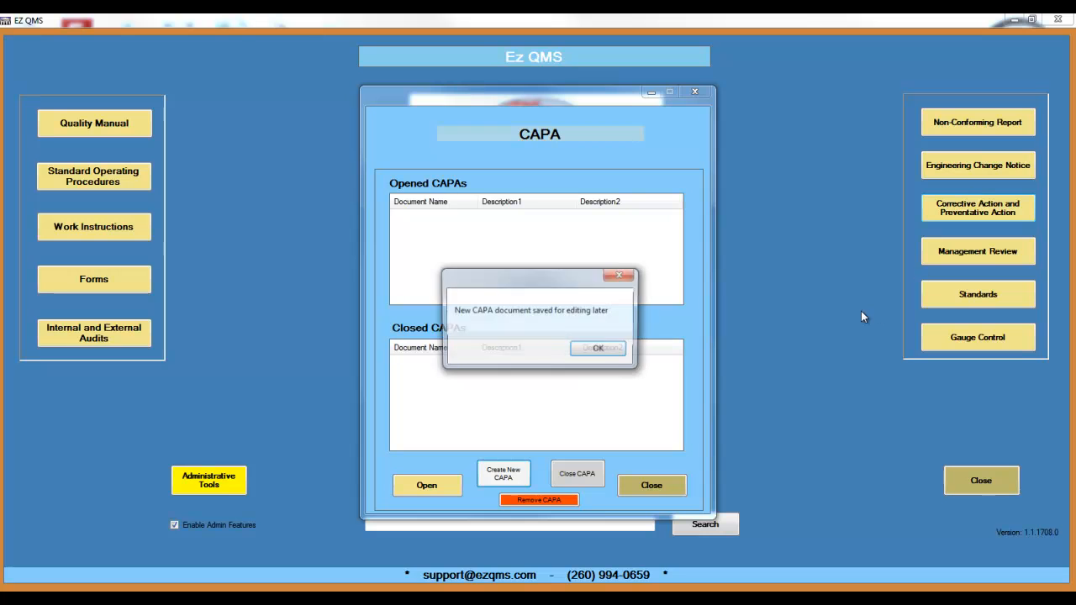
Set Quality as the department affected by the CAPA notification and close the CAPA list.
{"action": "left_click", "coordinate": [595, 351]}
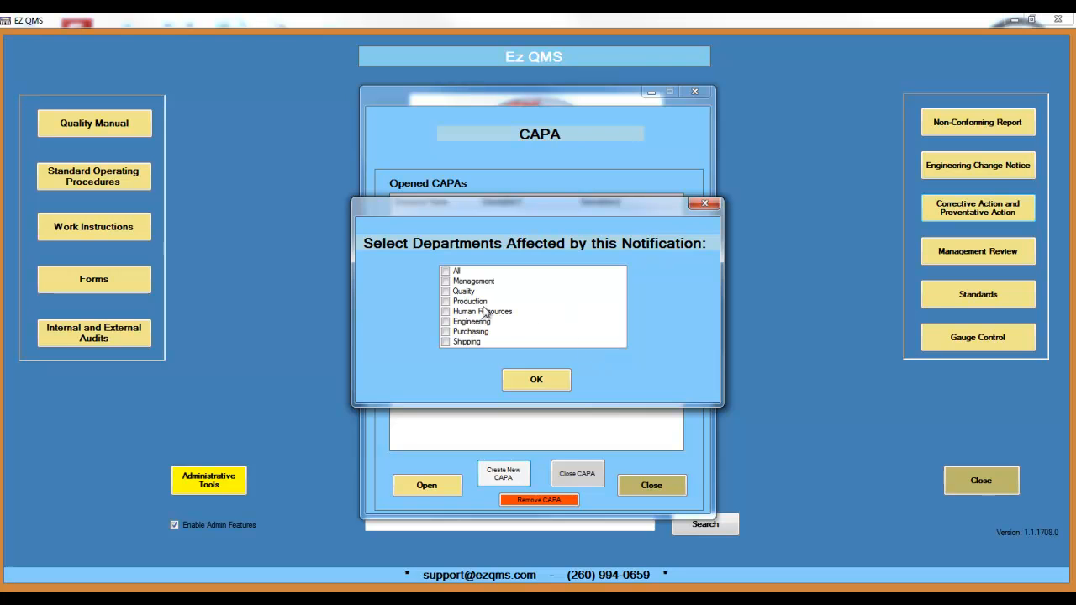
{"action": "left_click", "coordinate": [446, 291]}
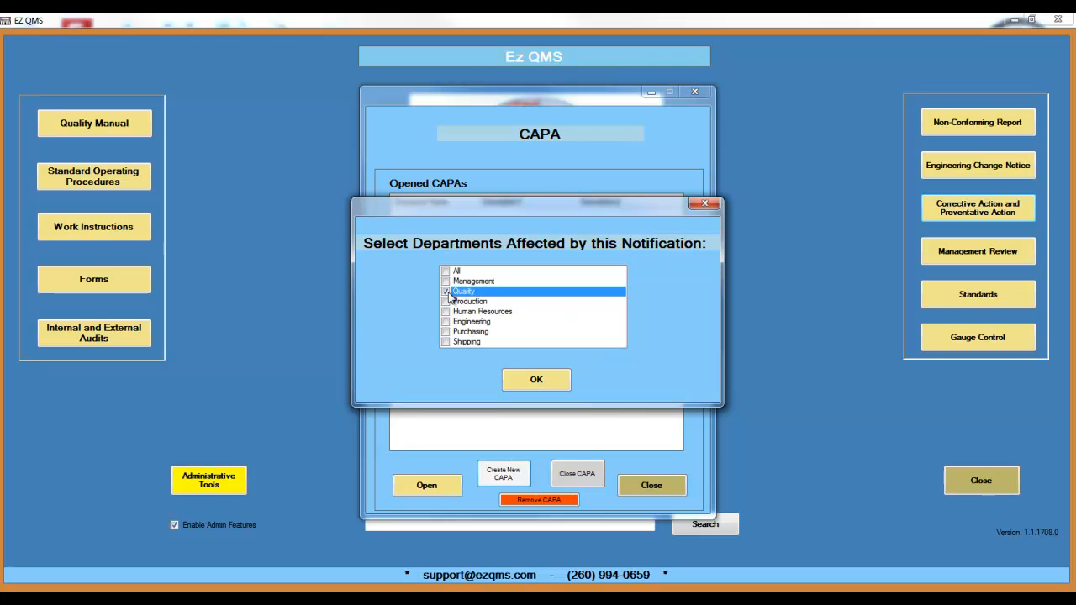
{"action": "left_click", "coordinate": [523, 378]}
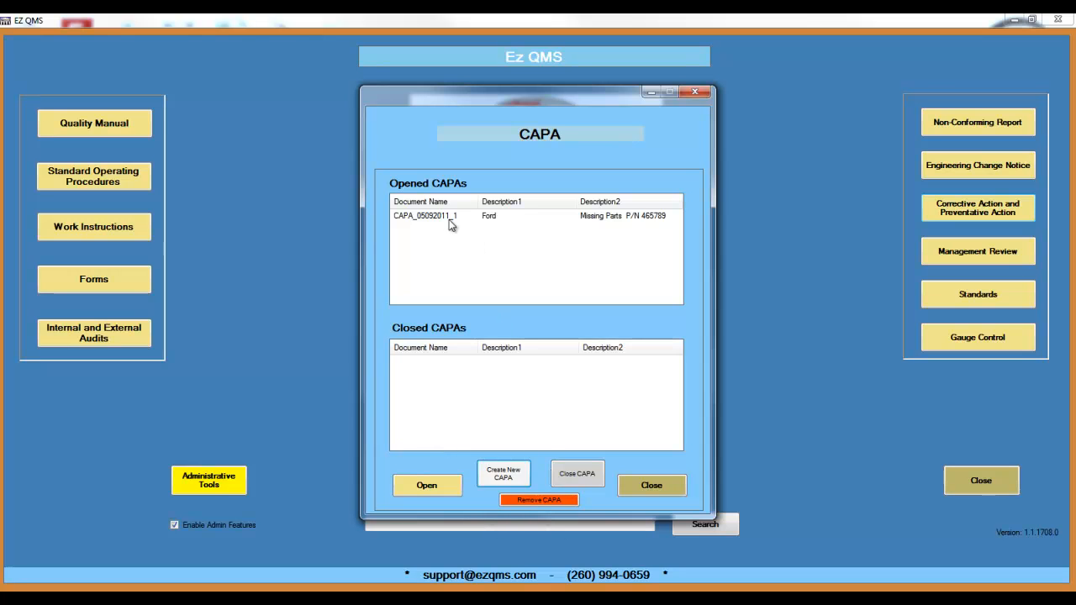
{"action": "left_click", "coordinate": [643, 486]}
Disable the admin features and reopen the corrective and preventative action list as a regular user.
{"action": "left_click", "coordinate": [175, 525]}
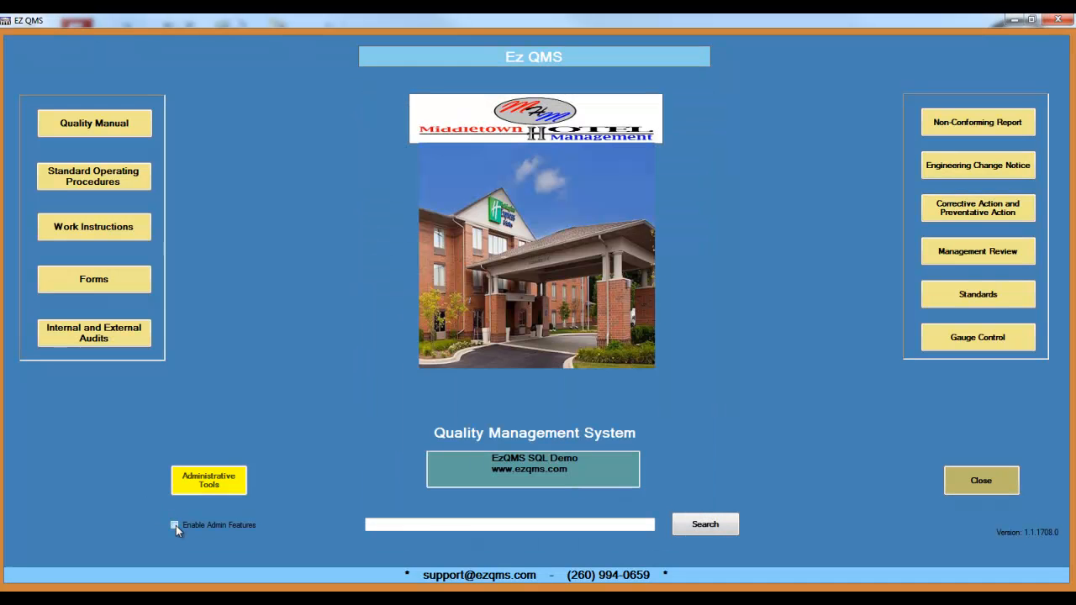
{"action": "left_click", "coordinate": [997, 212]}
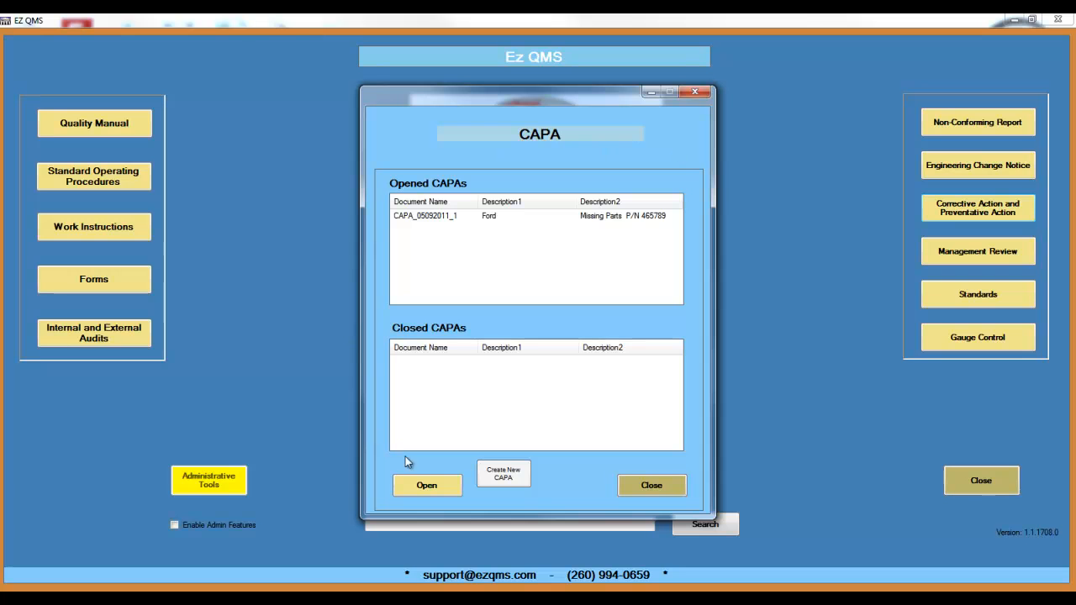
View the CAPA_05092011_1 form as a regular user, close it without saving changes, and close the CAPA list.
{"action": "double_click", "coordinate": [429, 217]}
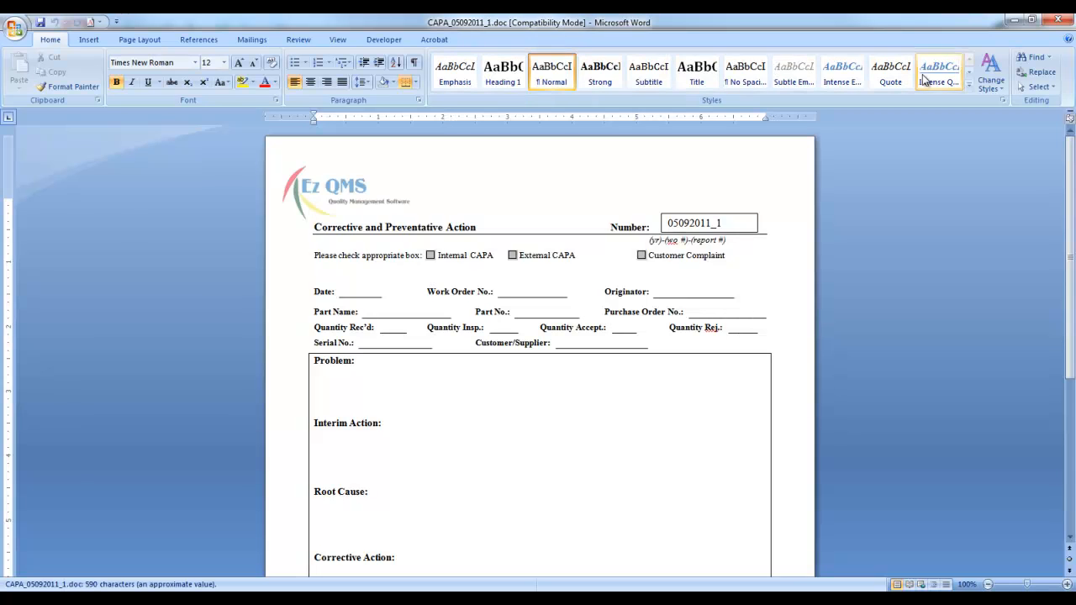
{"action": "left_click", "coordinate": [1060, 23]}
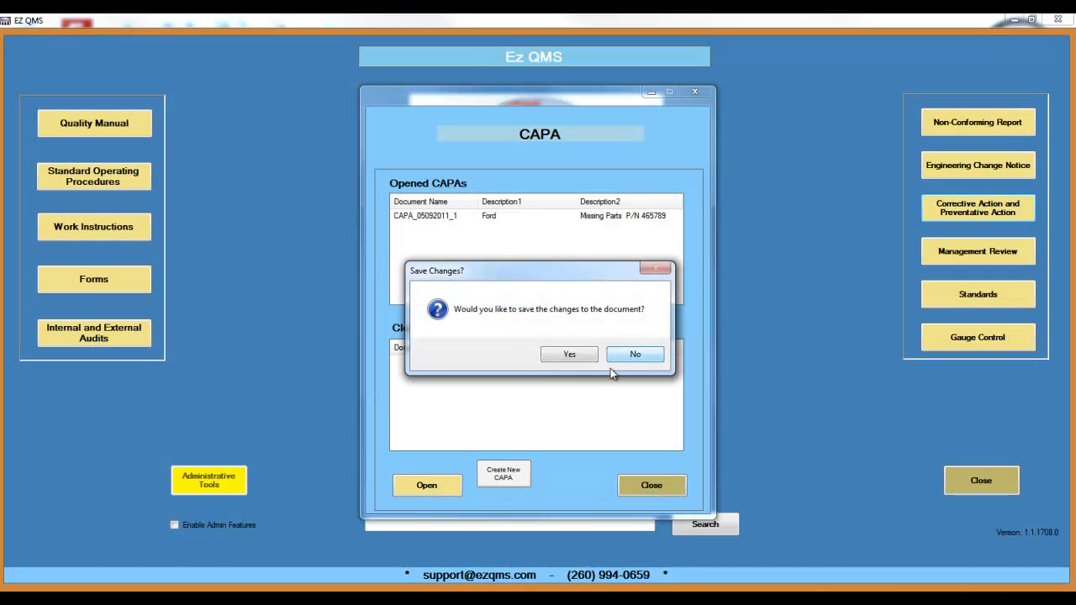
{"action": "left_click", "coordinate": [633, 356]}
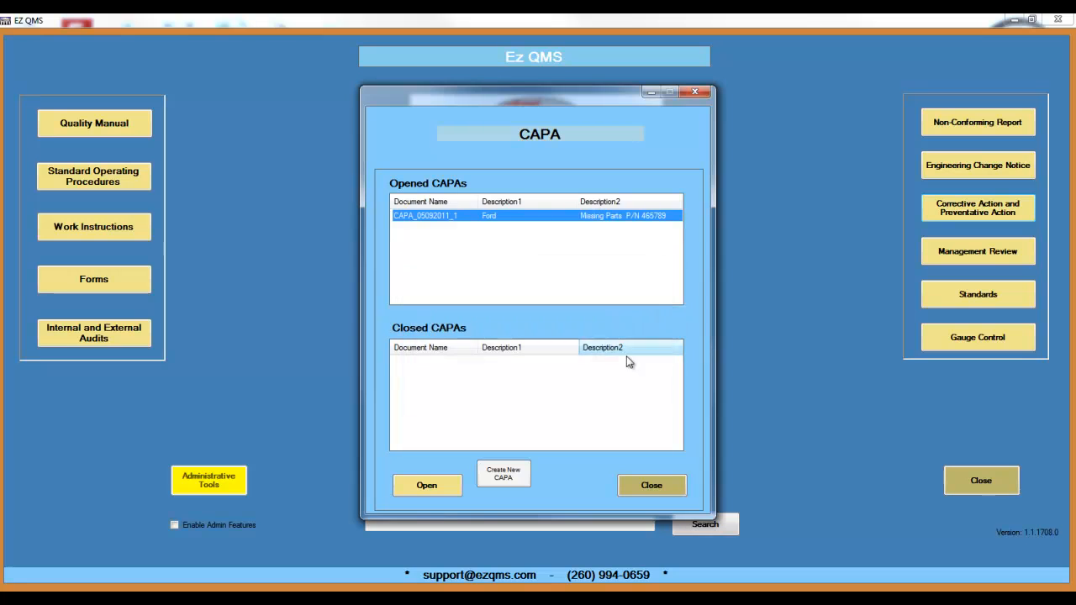
{"action": "left_click", "coordinate": [663, 486]}
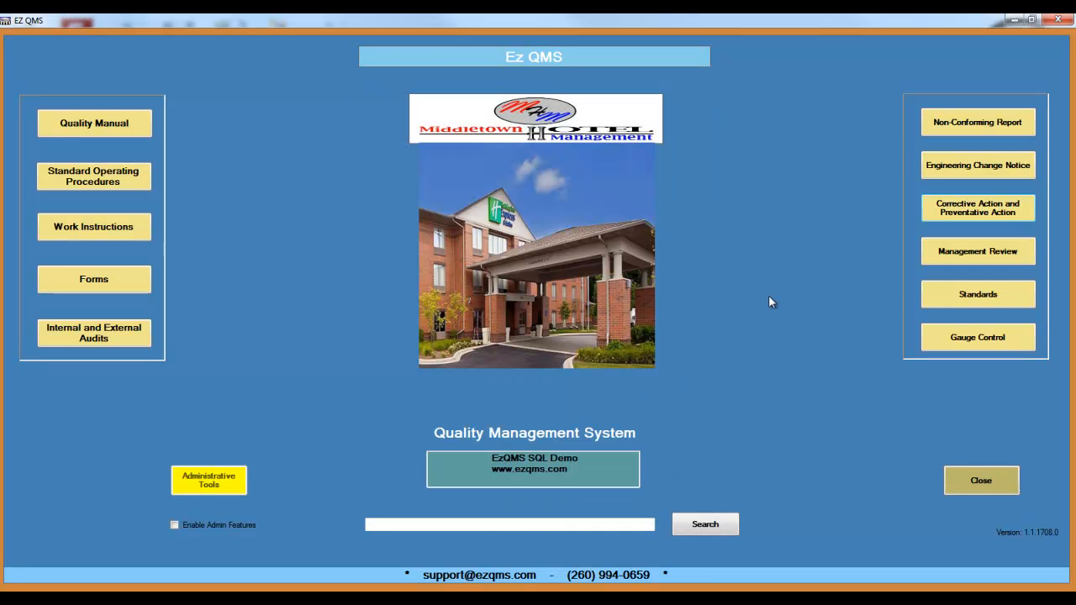
Look at the list of standards documents available for review and return to the main screen.
{"action": "left_click", "coordinate": [976, 299]}
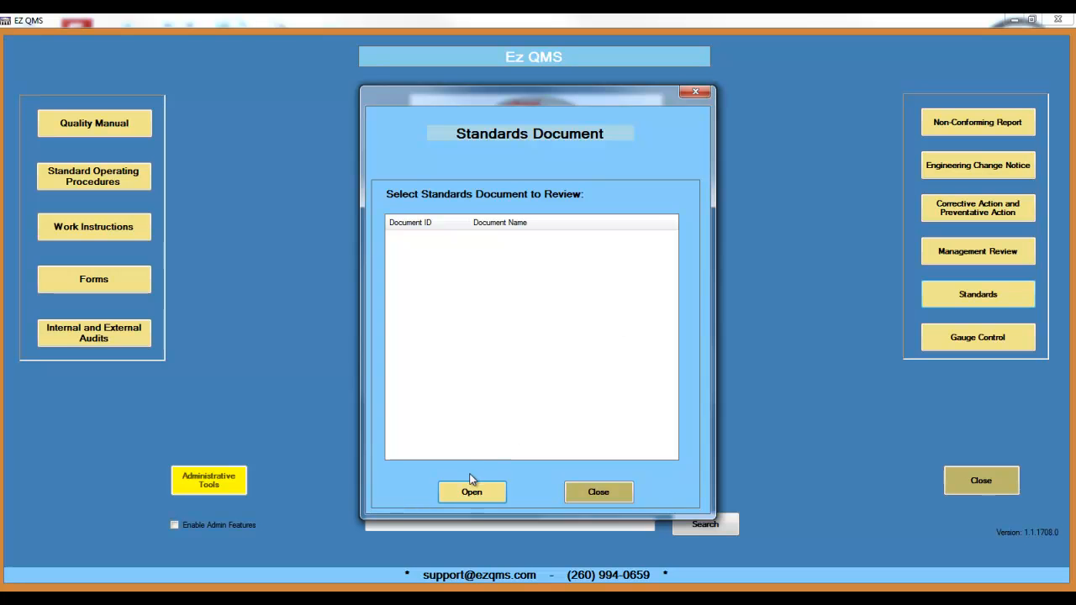
{"action": "left_click", "coordinate": [625, 494]}
{"action": "left_click", "coordinate": [1057, 20]}
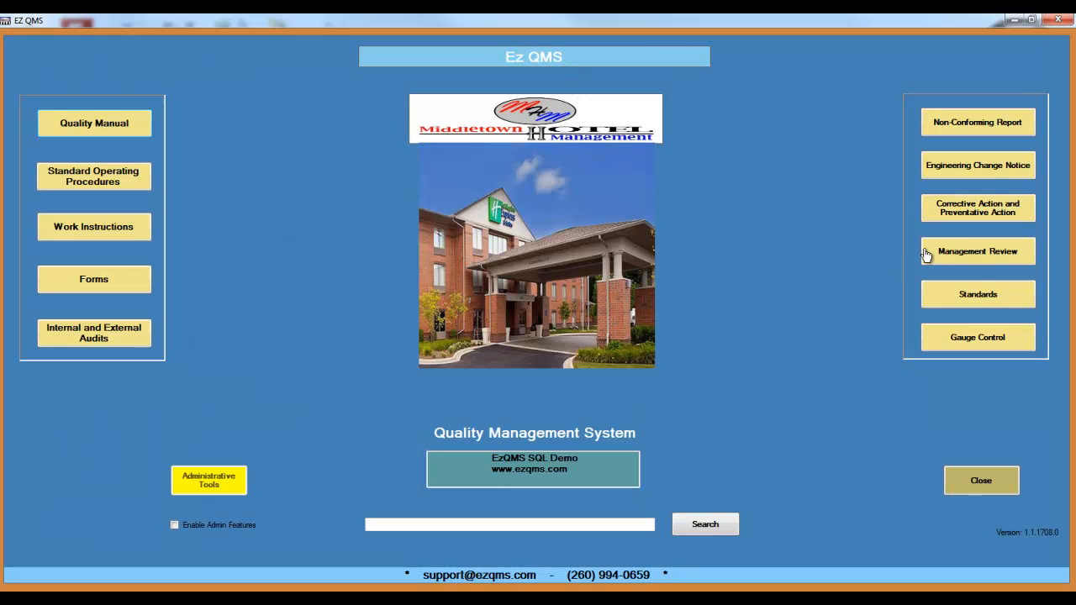
{"action": "left_click", "coordinate": [972, 299]}
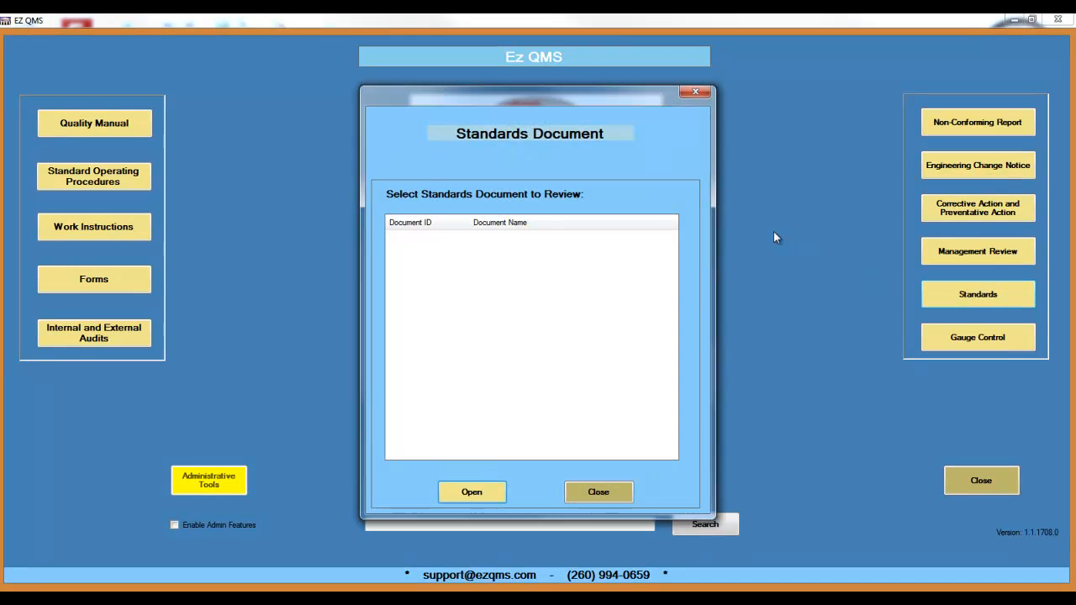
{"action": "left_click", "coordinate": [599, 492]}
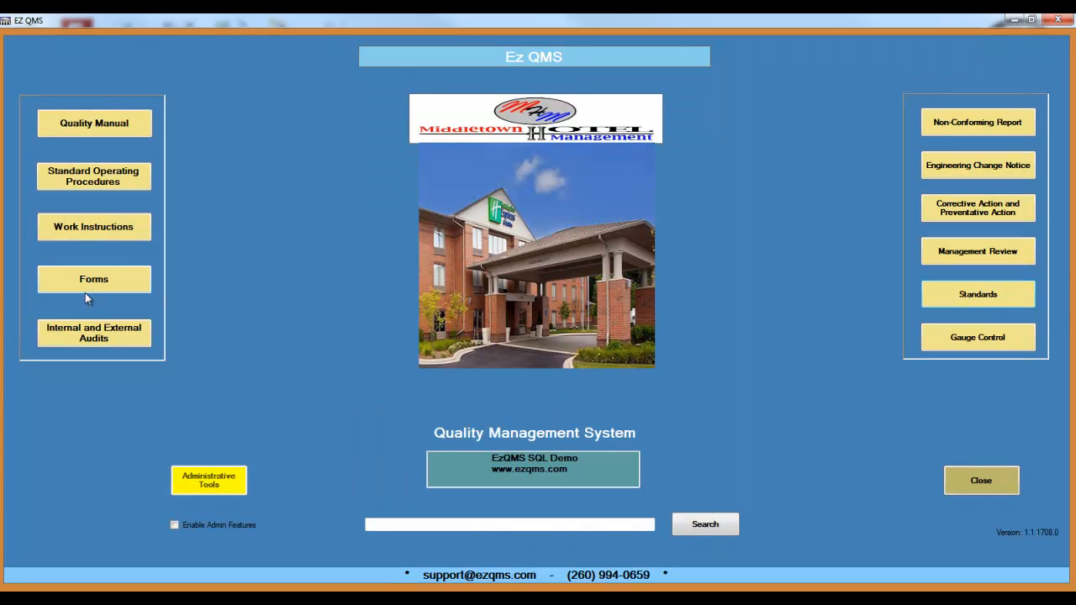
Review the Internal Audit June 2009 report from the internal and external audits, and close the report and the audit list.
{"action": "left_click", "coordinate": [89, 341]}
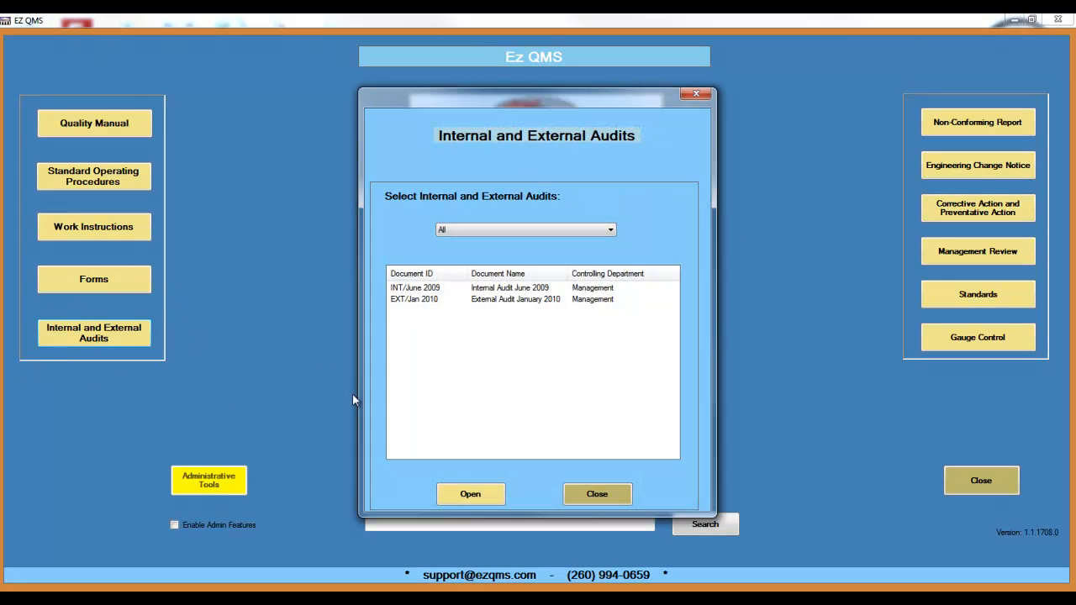
{"action": "double_click", "coordinate": [506, 289]}
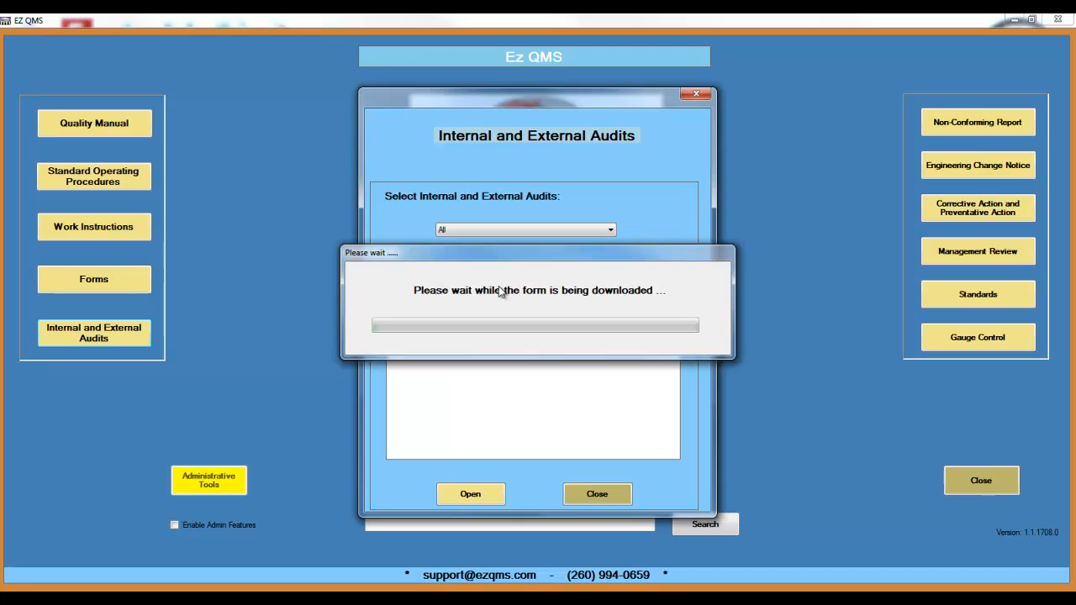
{"action": "scroll", "coordinate": [600, 312], "scroll_direction": "down", "scroll_amount": 3}
{"action": "scroll", "coordinate": [600, 312], "scroll_direction": "up", "scroll_amount": 3}
{"action": "scroll", "coordinate": [600, 312], "scroll_direction": "down", "scroll_amount": 4}
{"action": "scroll", "coordinate": [601, 312], "scroll_direction": "up", "scroll_amount": 3}
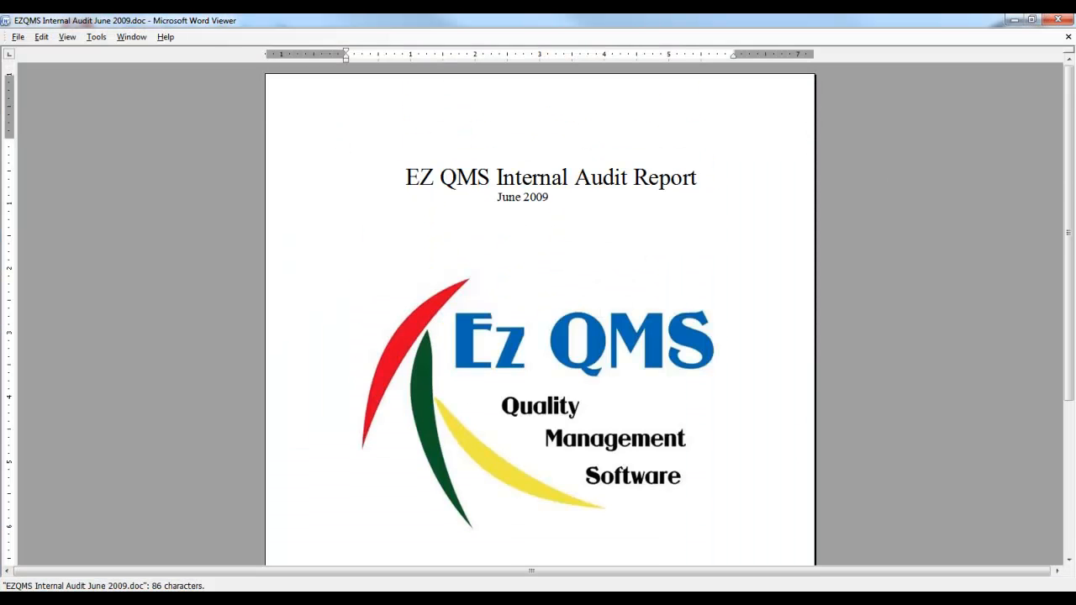
{"action": "left_click", "coordinate": [1058, 20]}
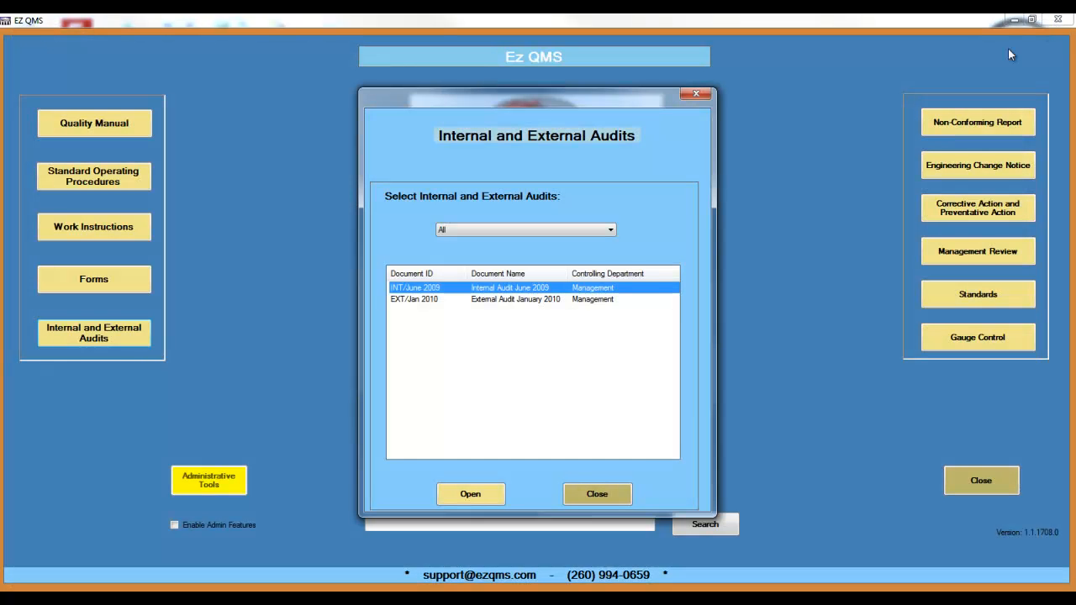
{"action": "left_click", "coordinate": [597, 494]}
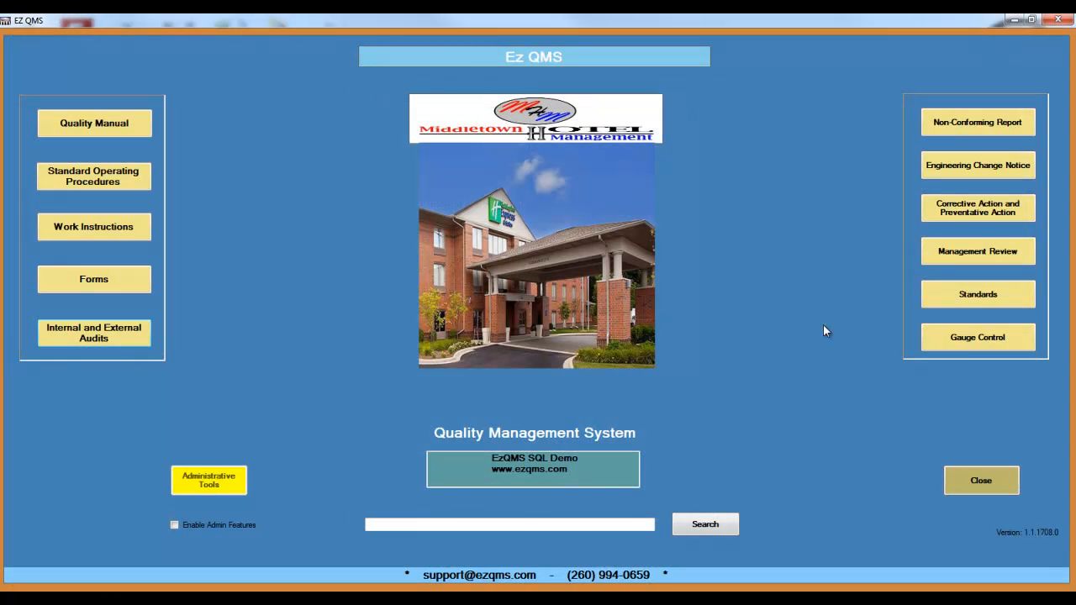
Open the details of the gauge with calibration due 6/7/2011 in Gauge Control and view its certification file EzQMSLogo.jpg.
{"action": "left_click", "coordinate": [966, 345]}
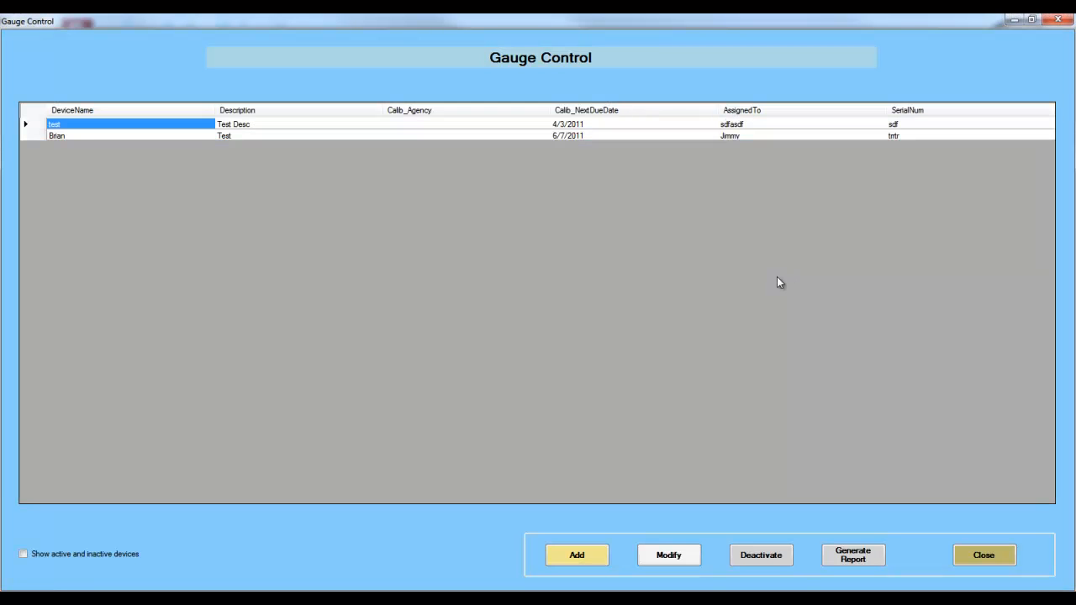
{"action": "left_click", "coordinate": [58, 137]}
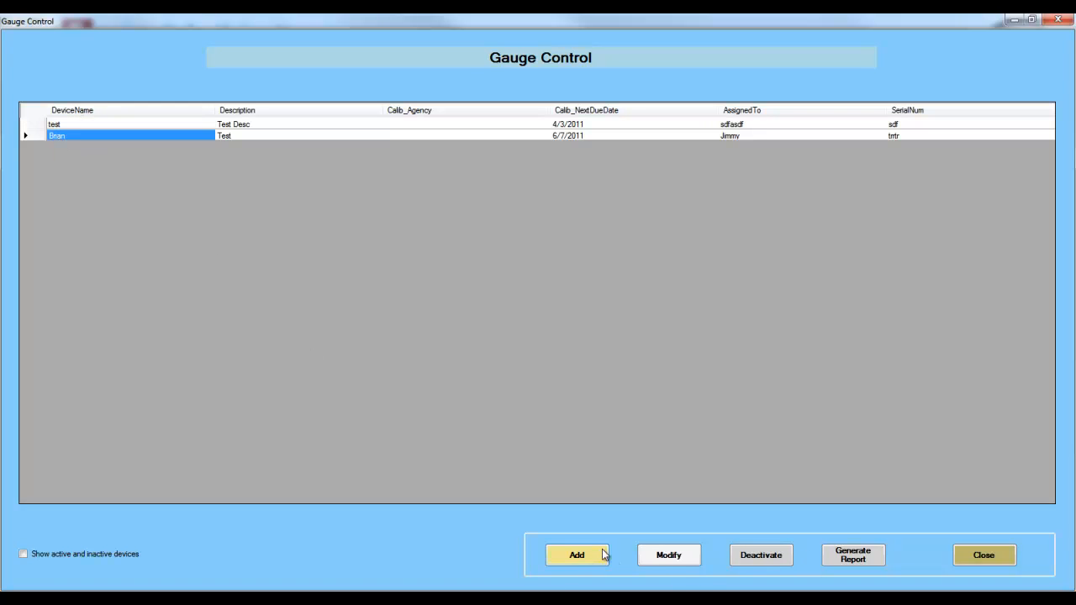
{"action": "left_click", "coordinate": [668, 555]}
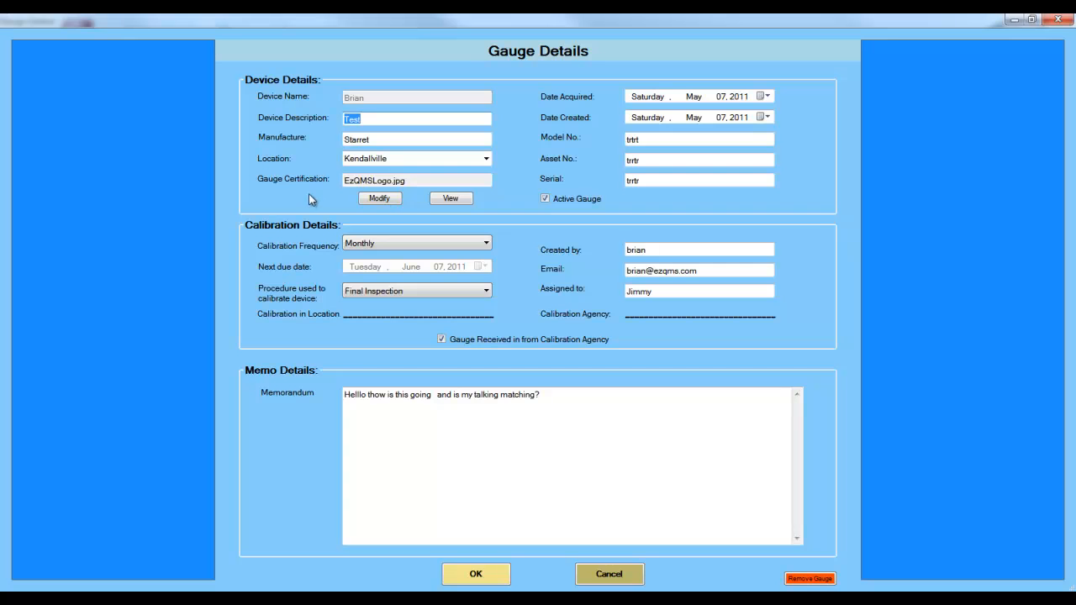
{"action": "left_click", "coordinate": [452, 201]}
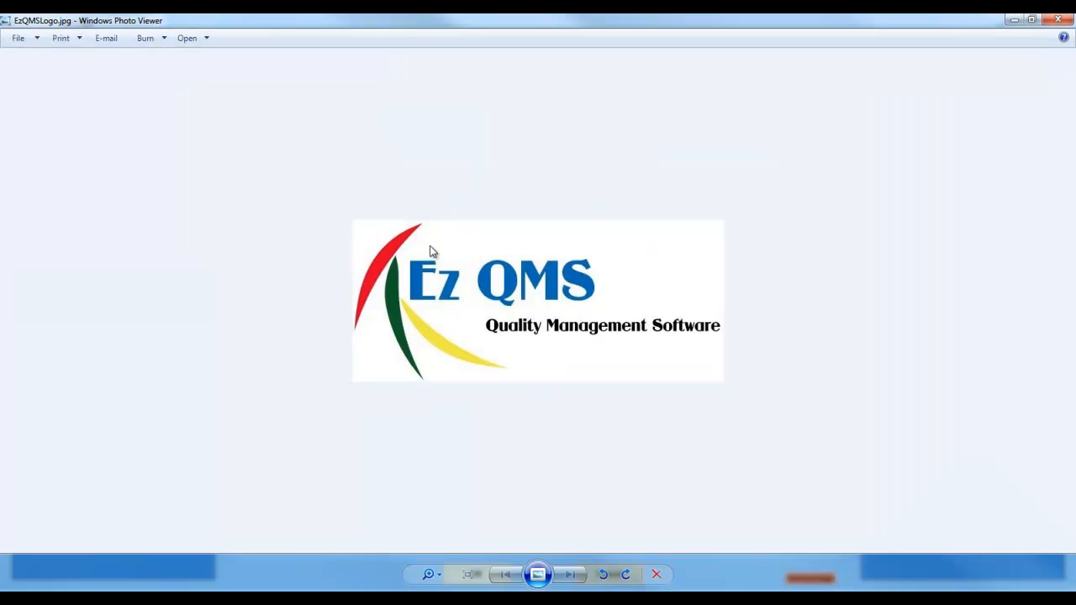
{"action": "left_click", "coordinate": [1059, 19]}
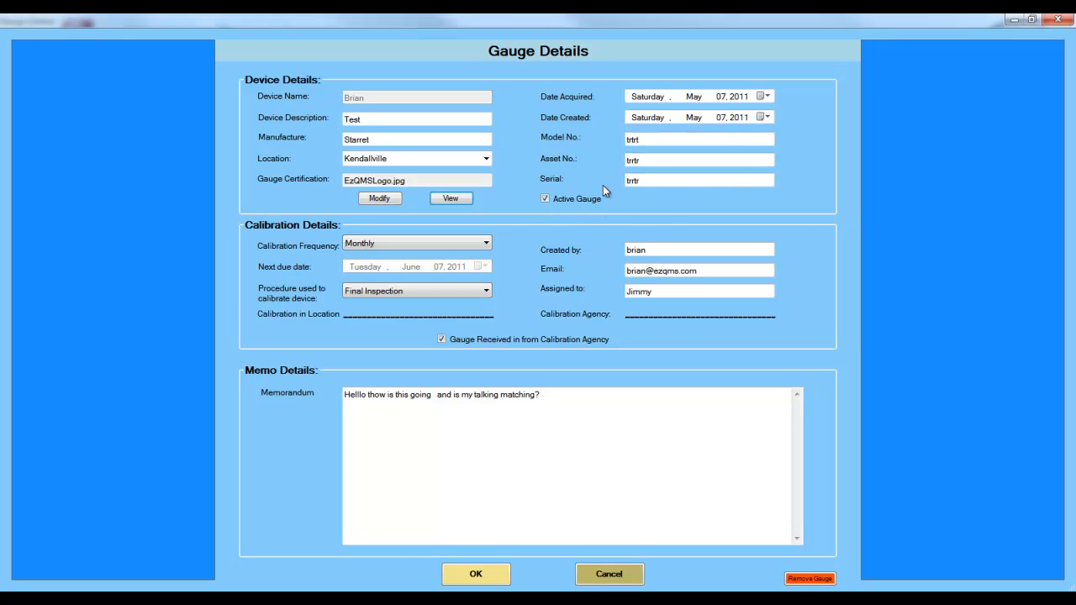
Check the calibration frequency options for the gauge, leave its details without saving, and close Gauge Control.
{"action": "left_click", "coordinate": [485, 245]}
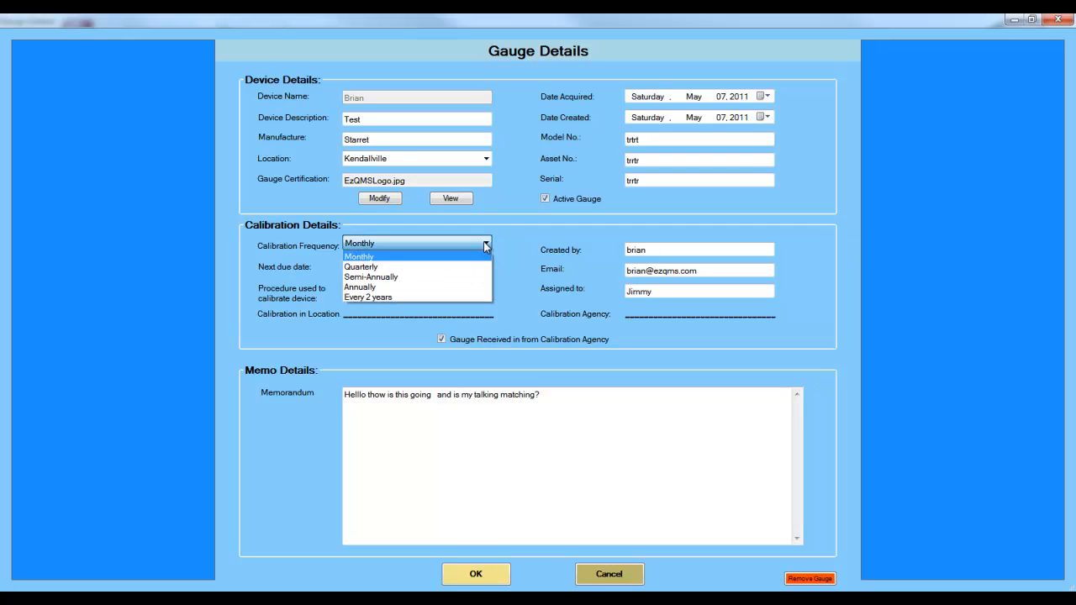
{"action": "left_click", "coordinate": [484, 243]}
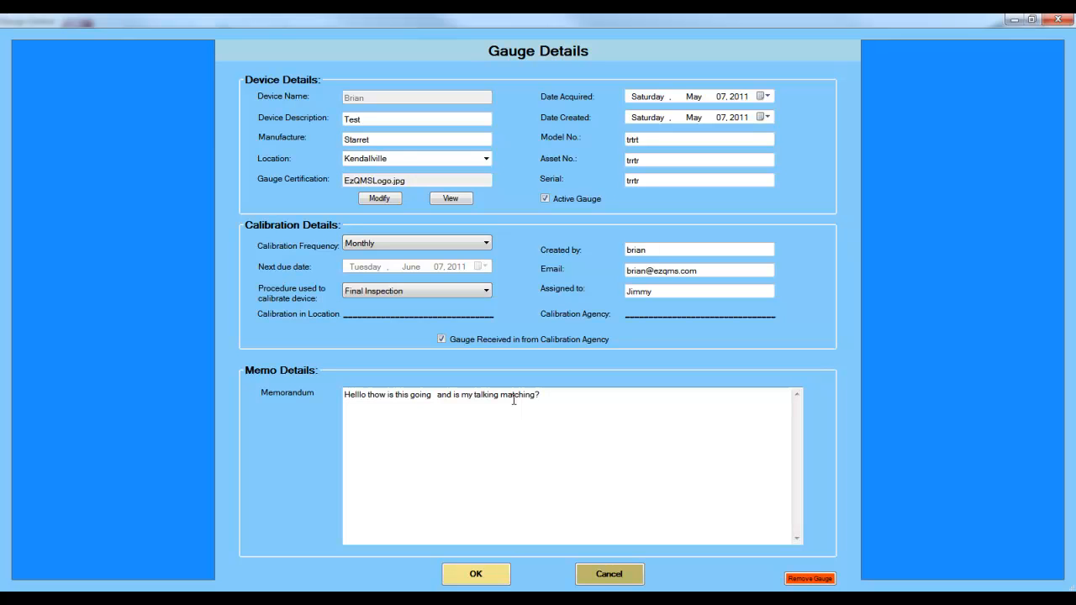
{"action": "left_click", "coordinate": [602, 576]}
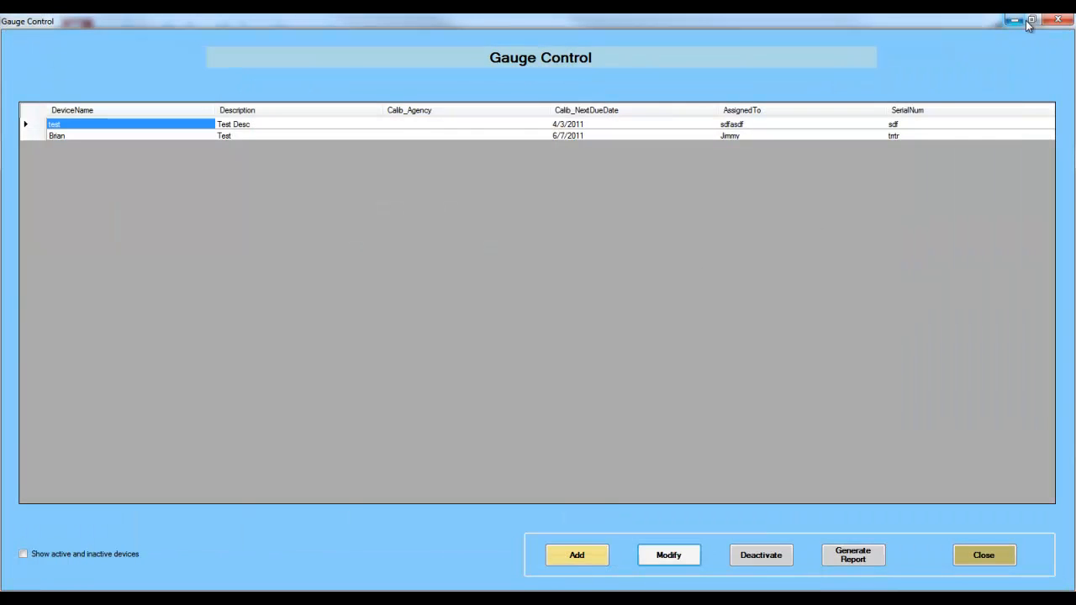
{"action": "left_click", "coordinate": [1057, 18]}
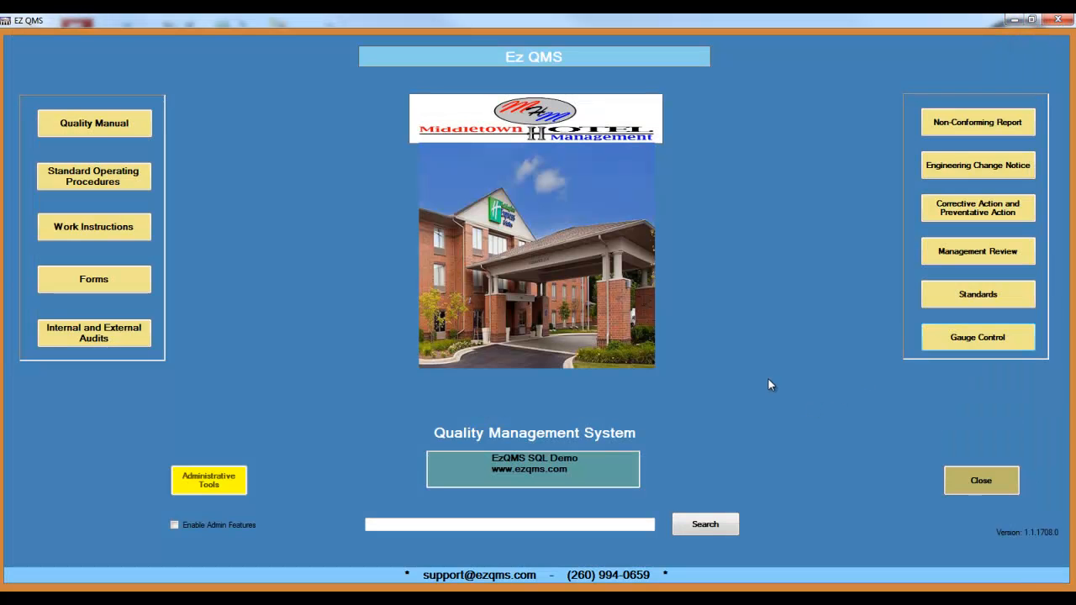